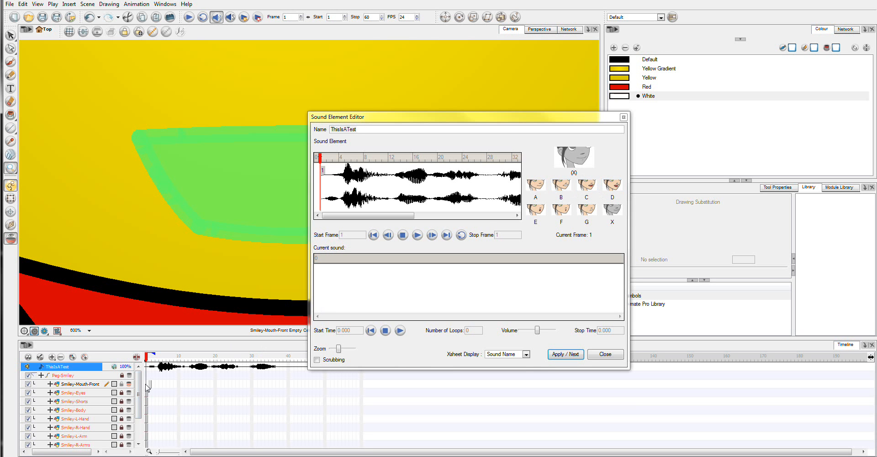
Select a cell on the Smiley-Mouth-Front layer and close the Sound Element Editor
left_click(150, 385)
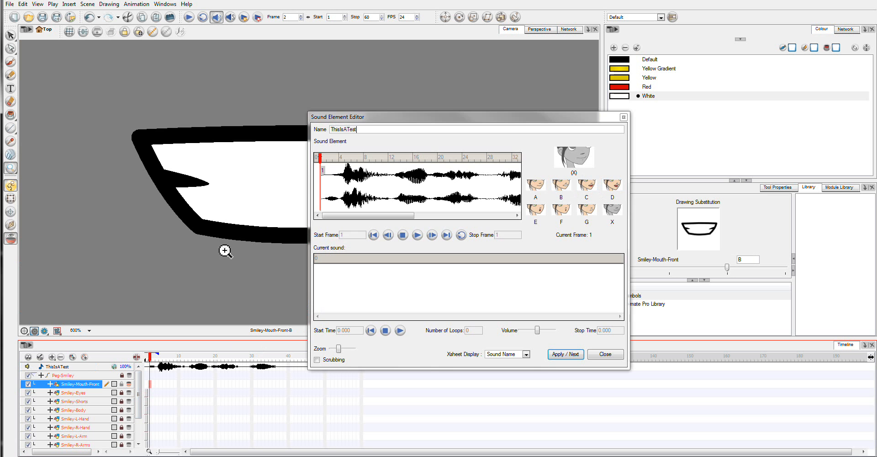
left_click(605, 354)
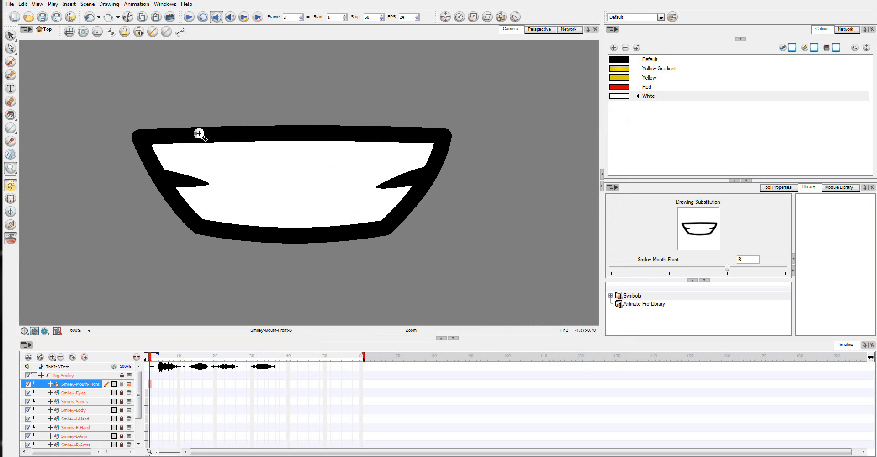
On frame 1, delete the white fill and both inner tooth shapes from the mouth drawing
left_click(11, 36)
mouse_move(137, 108)
left_mouse_down()
mouse_move(528, 235)
mouse_move(111, 173)
mouse_move(139, 123)
left_mouse_up()
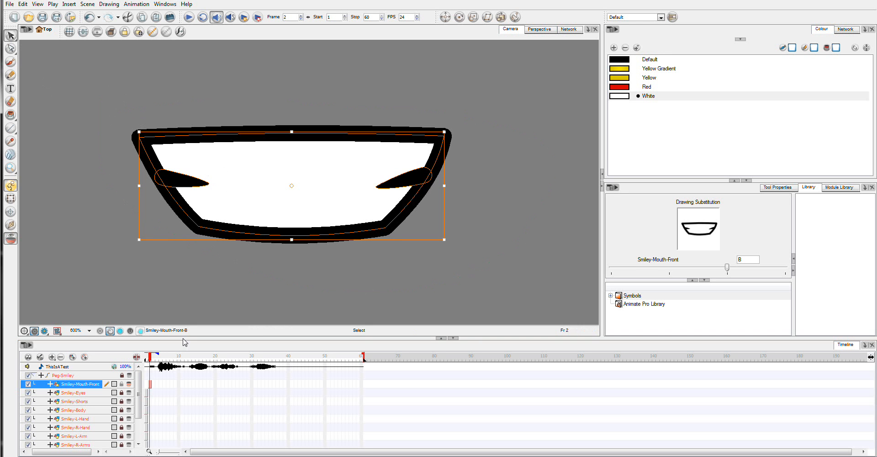
left_click(147, 384)
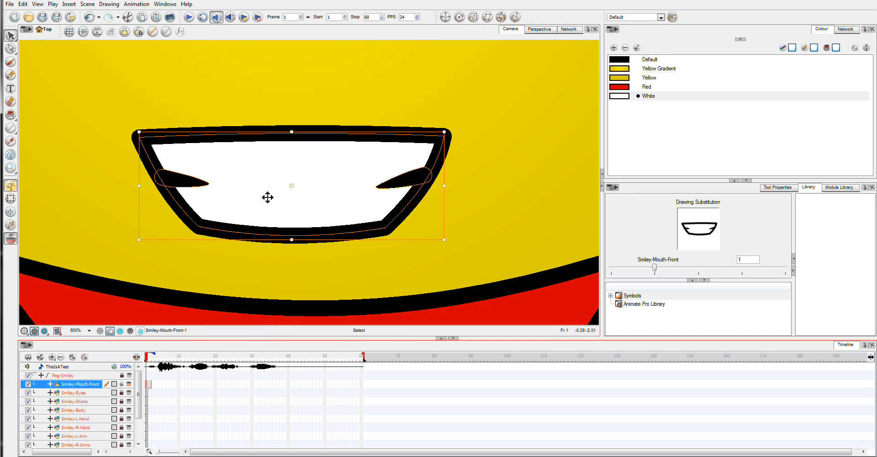
left_click(128, 63)
left_click(223, 169)
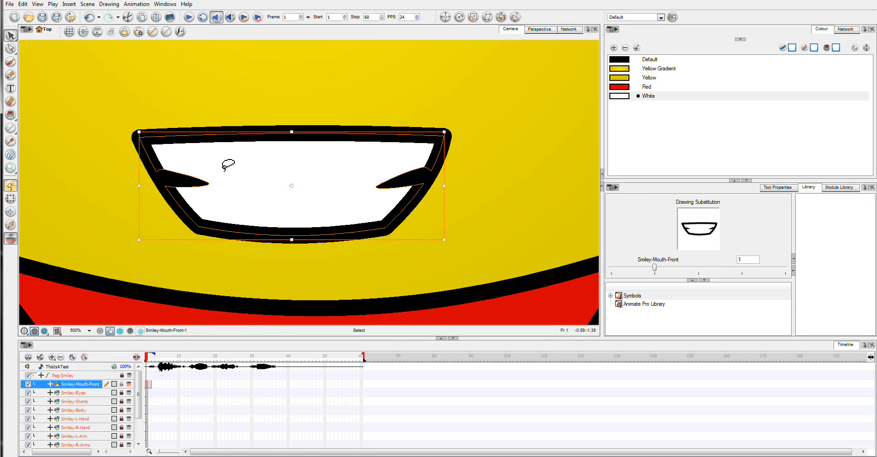
left_click(227, 166)
left_click(192, 181)
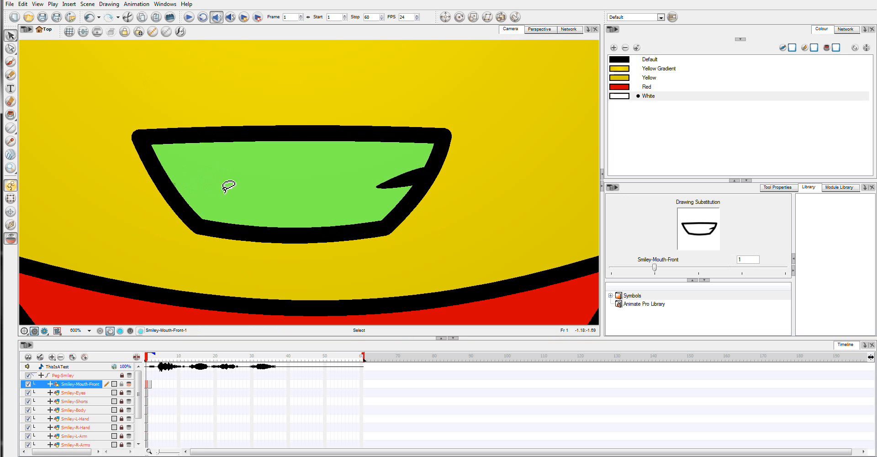
left_click(402, 183)
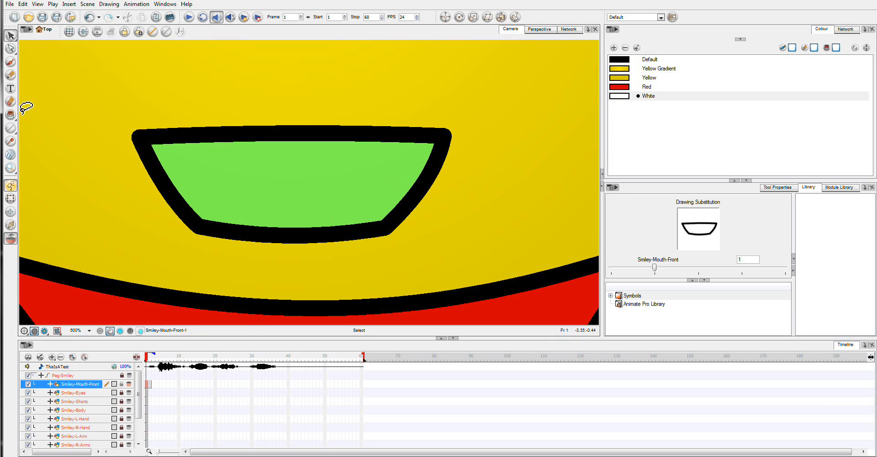
Switch to the Contour Editor and try moving the mouth outline's lower-left point, undoing the move
left_click(11, 49)
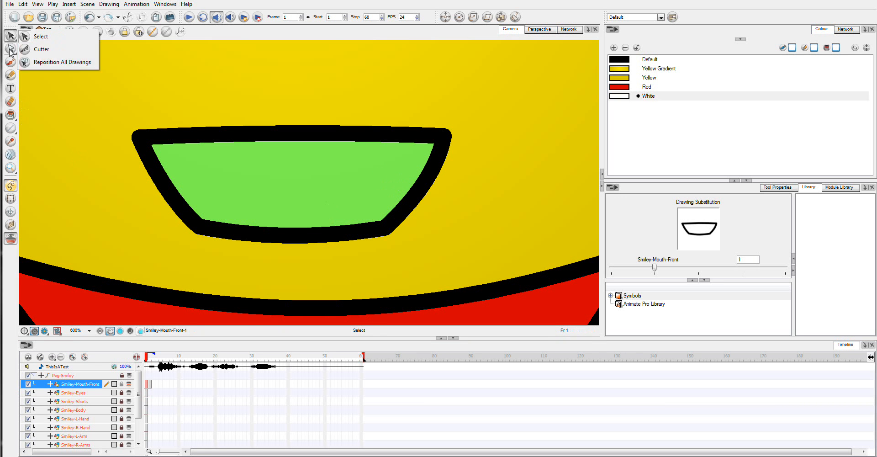
left_click(25, 51)
left_click(204, 229)
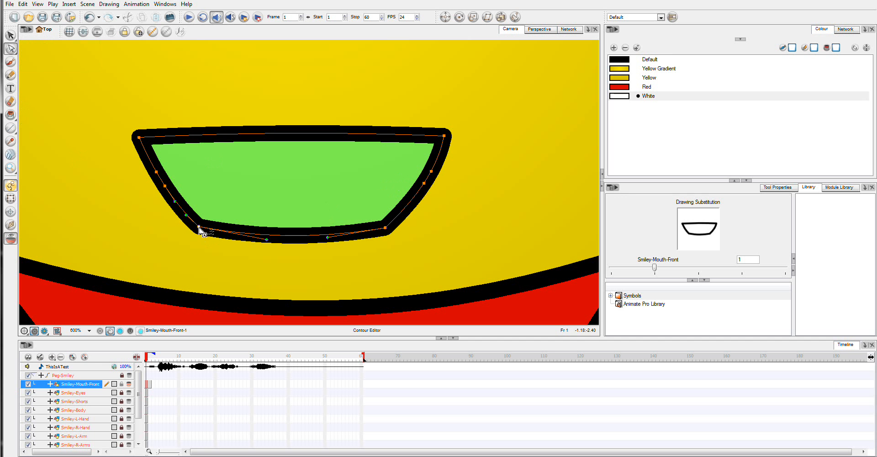
left_click_drag(200, 227, 222, 227)
key("ctrl+z")
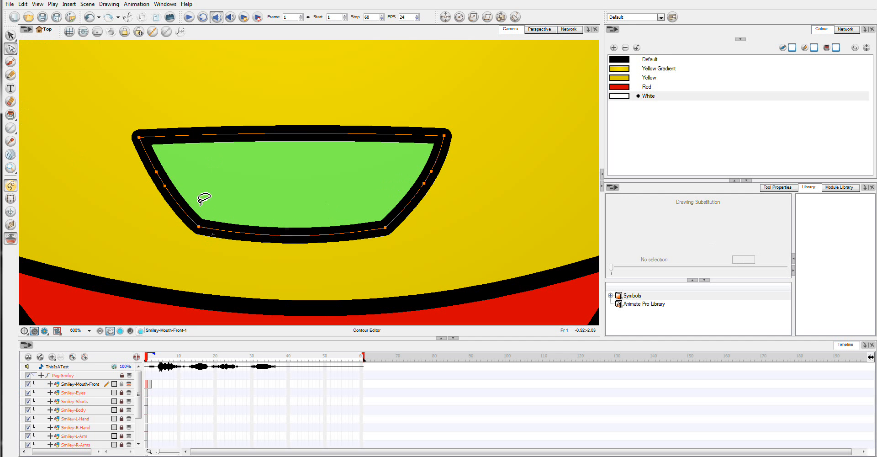
Delete the two extra points on the left side of the mouth outline
mouse_move(151, 194)
left_mouse_down()
mouse_move(172, 167)
mouse_move(161, 174)
left_mouse_up()
key("Delete")
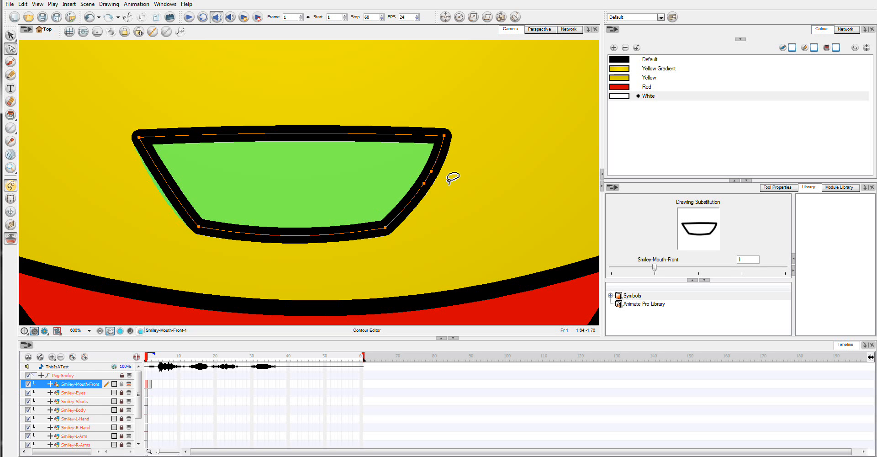
key("Delete")
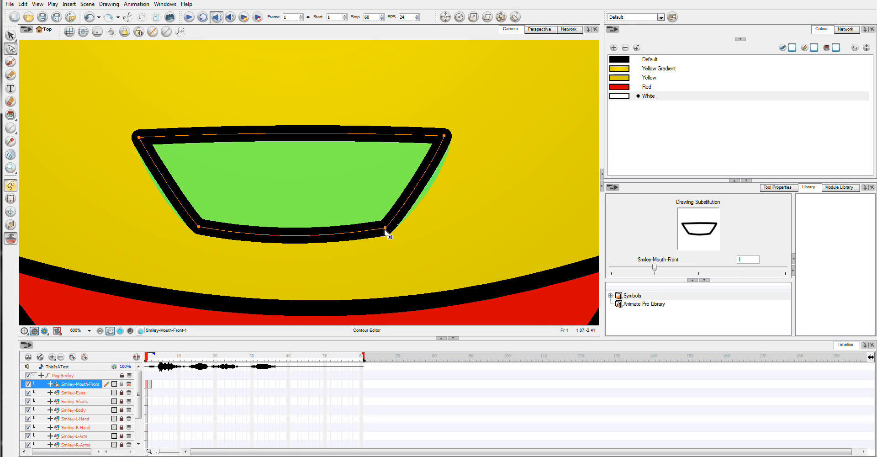
Move both lower corner points of the mouth outline inward and up to narrow its bottom
left_click_drag(385, 229, 359, 222)
left_click_drag(200, 227, 205, 220)
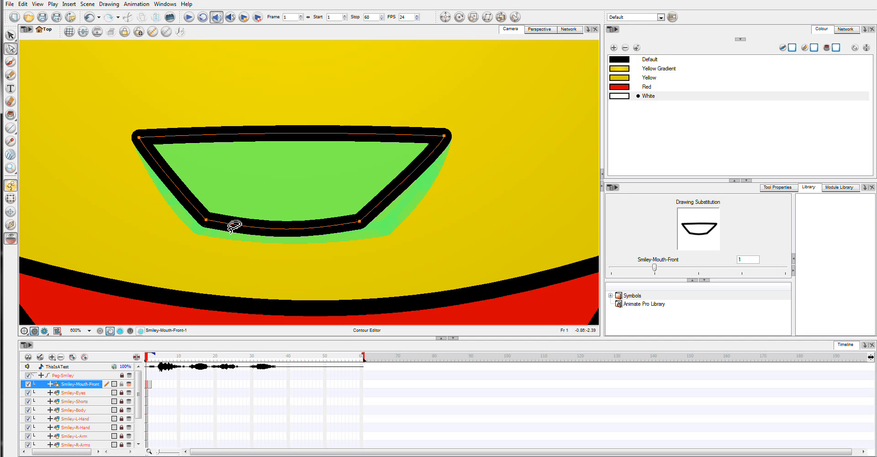
left_click_drag(361, 223, 368, 221)
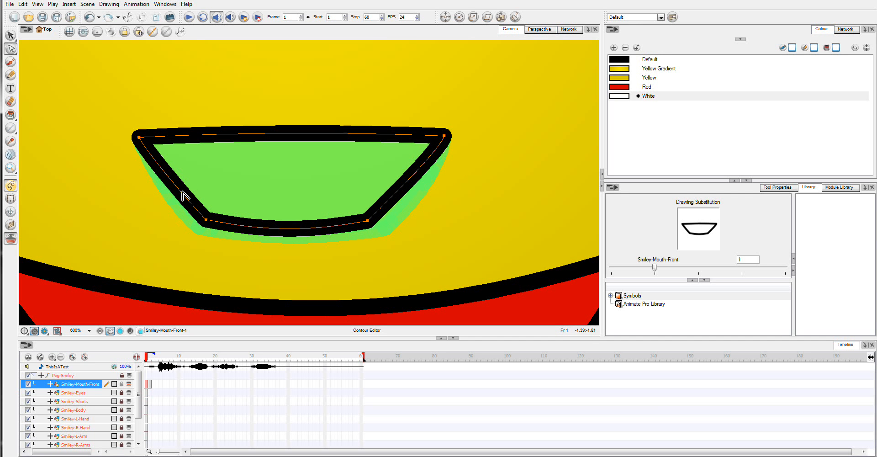
Adjust the lower-right corner's bezier handle to smooth the mouth's bottom curve
left_click(173, 205)
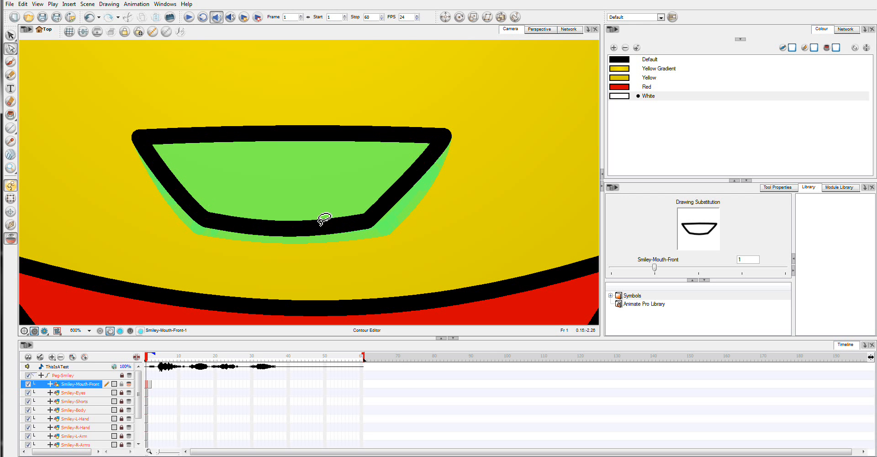
left_click_drag(176, 189, 175, 191)
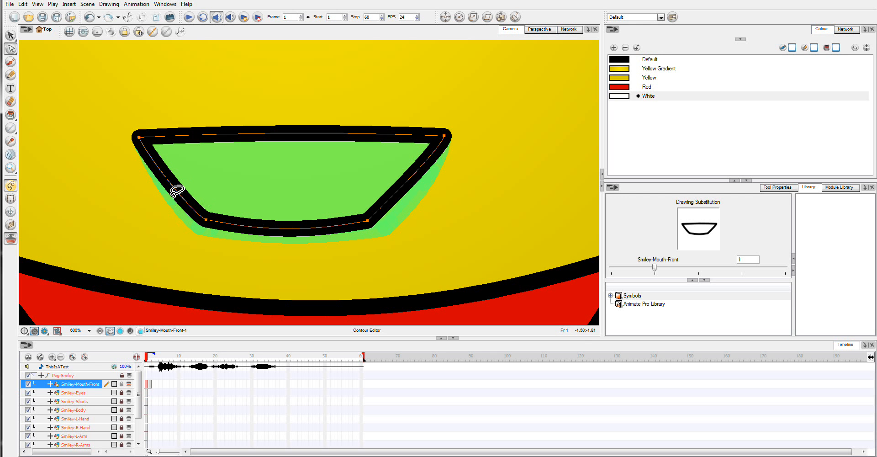
left_click(174, 191)
left_click(237, 227)
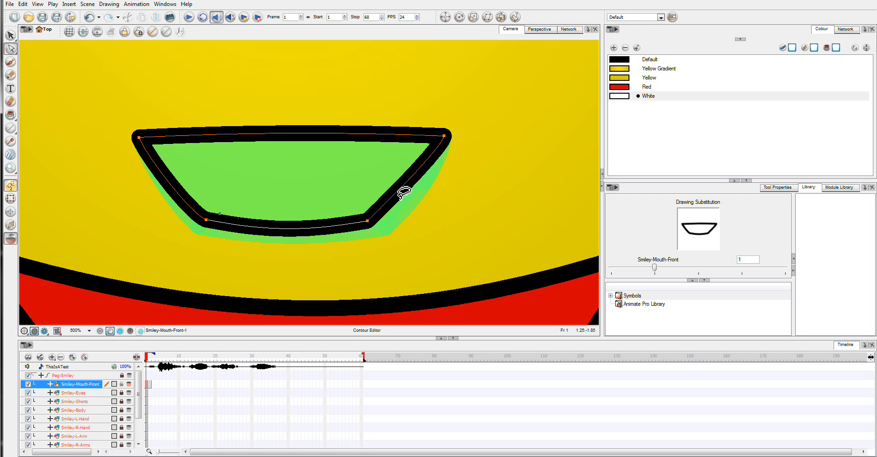
left_click(414, 196)
left_click(368, 222)
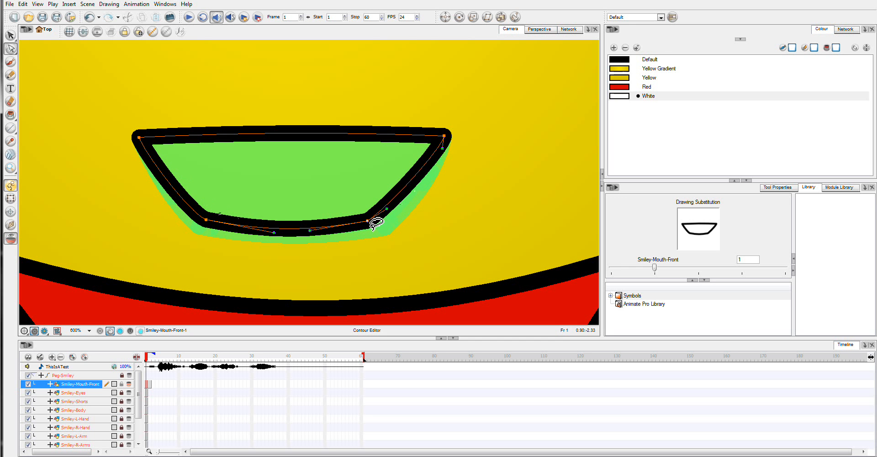
left_click_drag(386, 210, 389, 216)
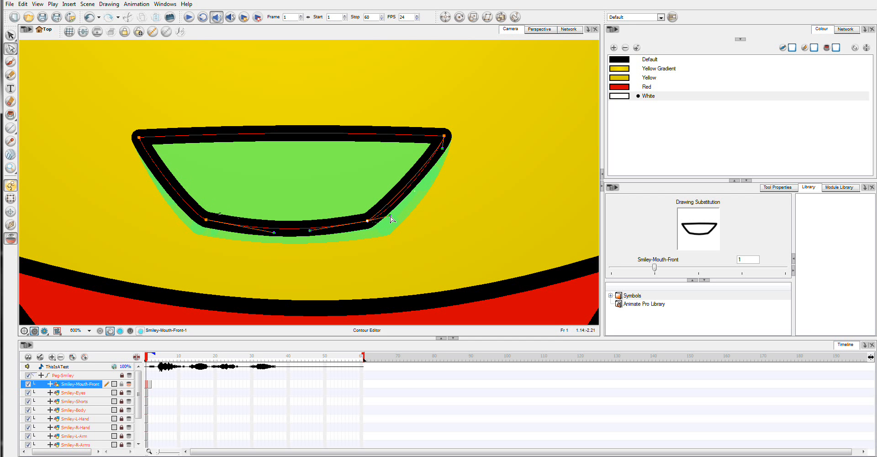
Adjust the lower-left corner's handle and pull the mouth's top edge upward into a curve
left_click(205, 220)
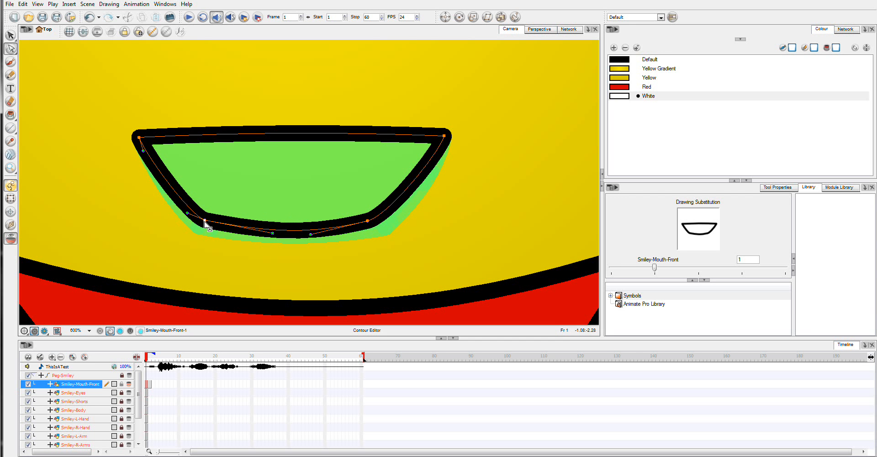
left_click_drag(188, 214, 185, 216)
left_click(446, 196)
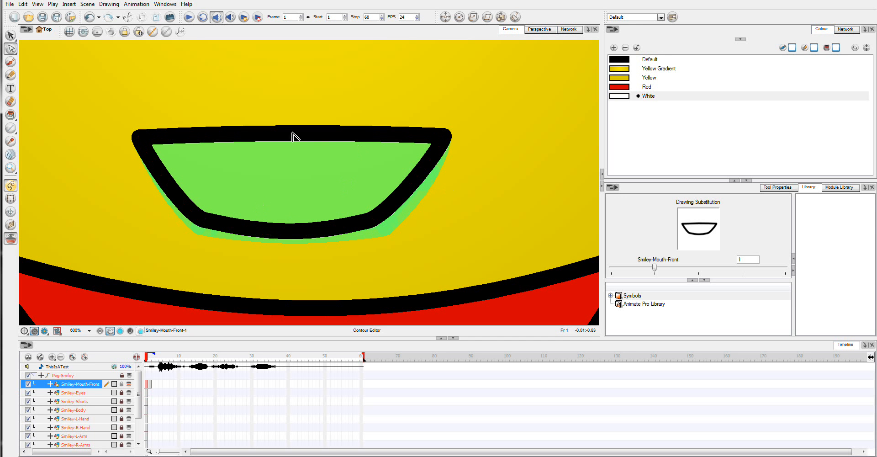
left_click(275, 133)
left_click_drag(275, 133, 284, 122)
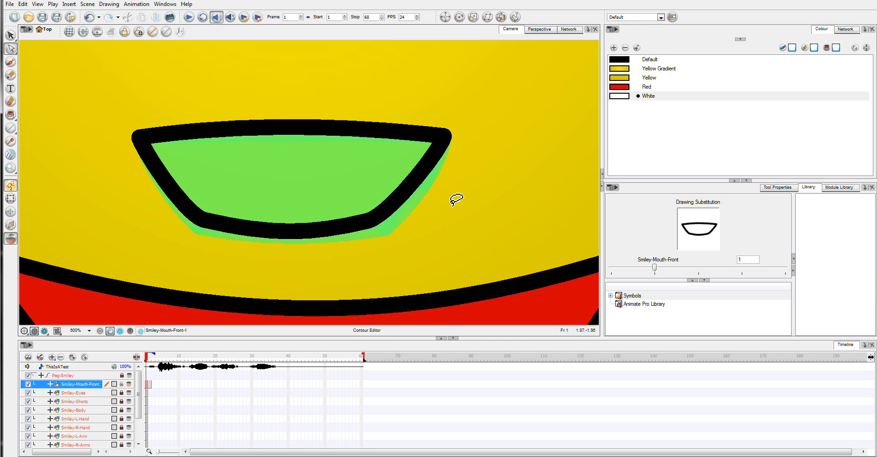
Draw a black horizontal line across the upper part of the mouth with the Line tool
left_click(11, 127)
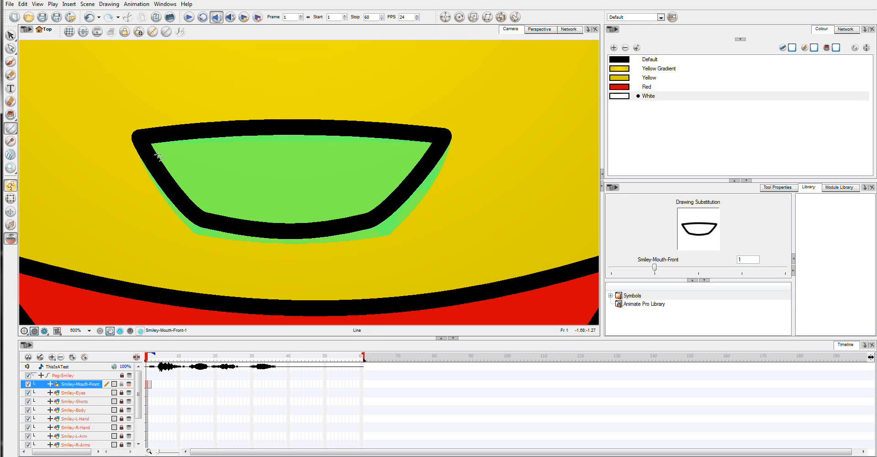
left_click_drag(148, 151, 335, 147)
key("ctrl+z")
left_click(648, 60)
left_click_drag(148, 150, 373, 148)
key("ctrl+z")
mouse_move(146, 146)
left_mouse_down()
mouse_move(333, 160)
mouse_move(434, 142)
left_mouse_up()
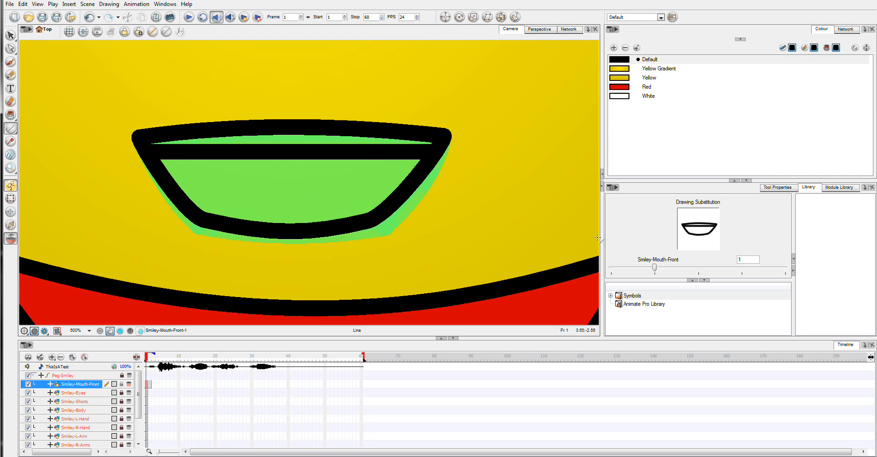
Select the new line and reduce its pencil thickness in the tool properties
left_click(10, 35)
left_click(284, 152)
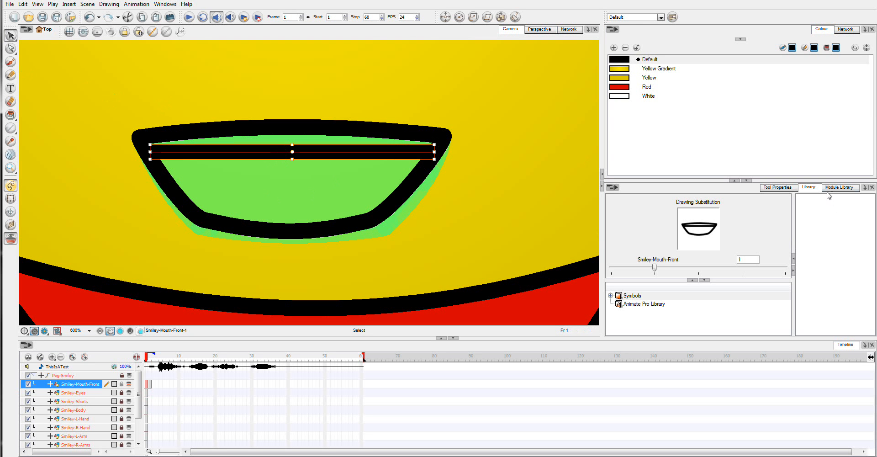
left_click(770, 188)
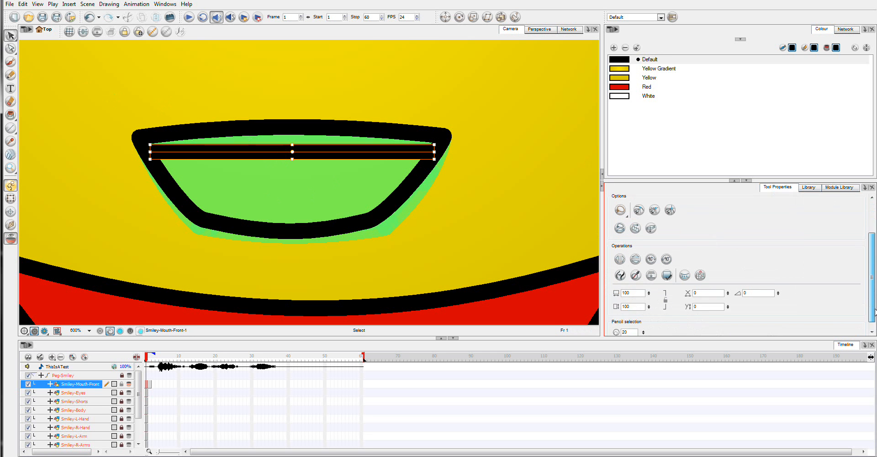
left_click_drag(628, 321, 611, 321)
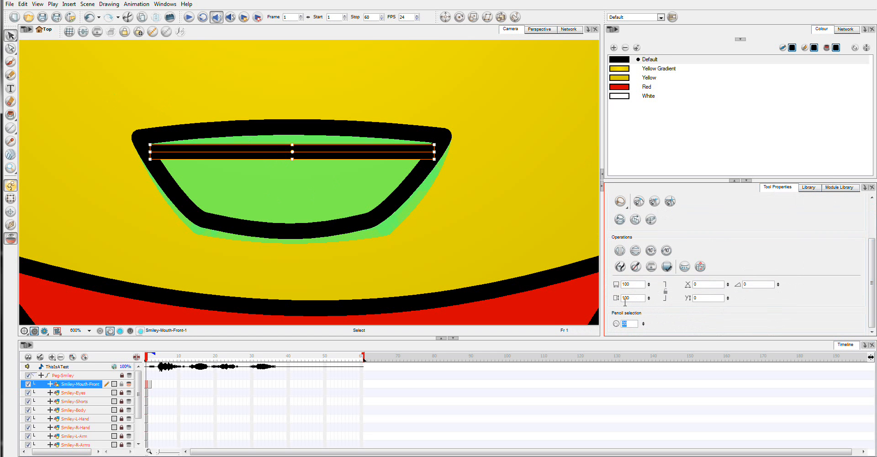
key("Return")
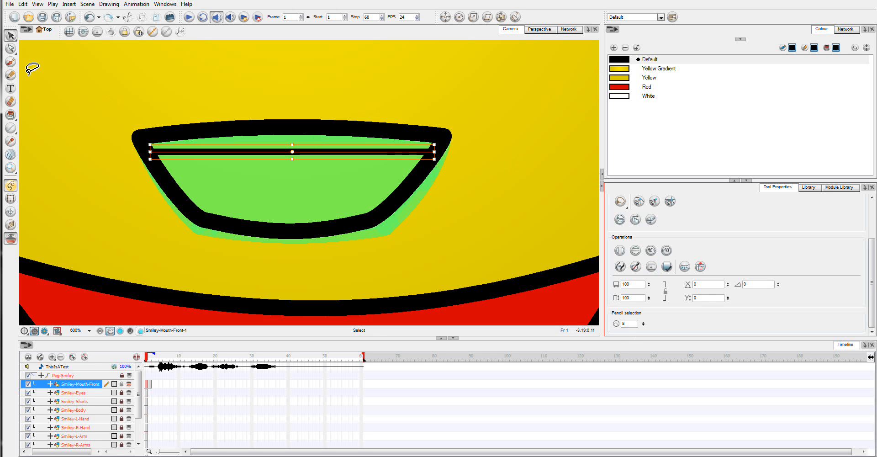
Bend the new line downward into a curve with the Contour Editor
left_click(10, 48)
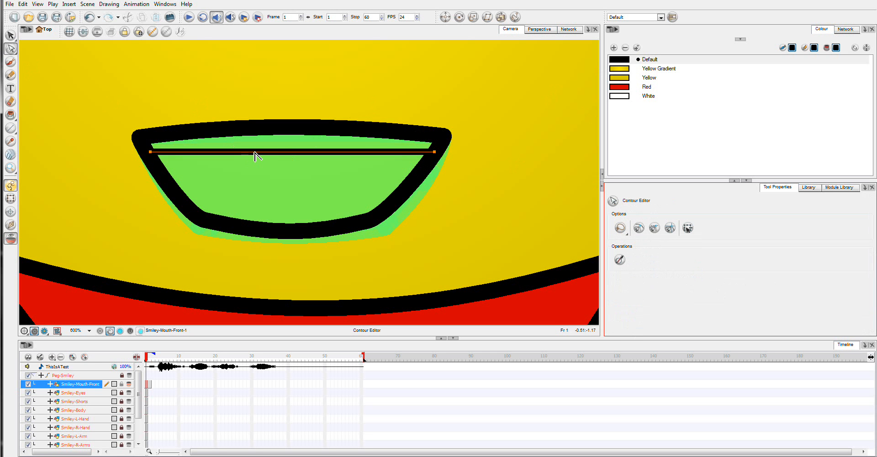
left_click_drag(254, 152, 297, 163)
left_click(297, 171)
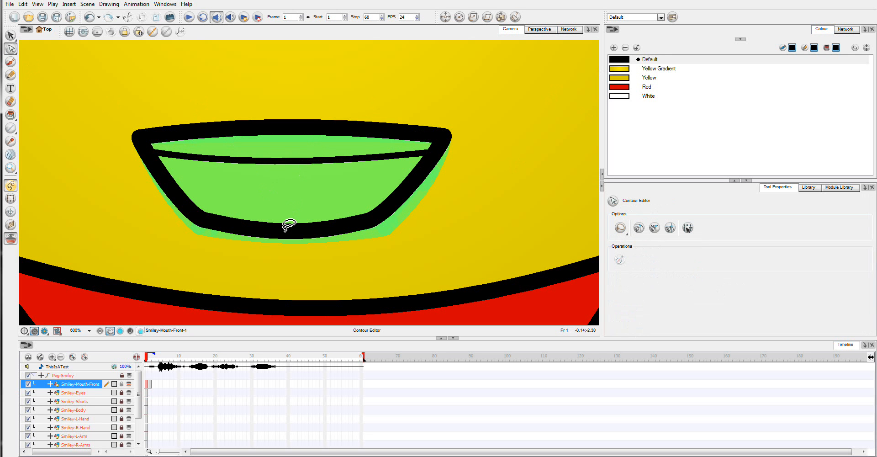
Set the Paint tool to Close Medium Gap and fill the area above the curved line with White
left_click(610, 98)
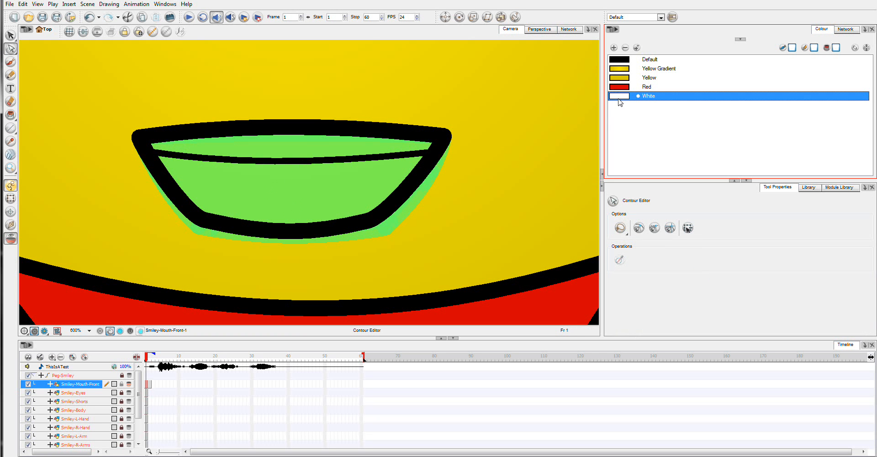
left_click(12, 116)
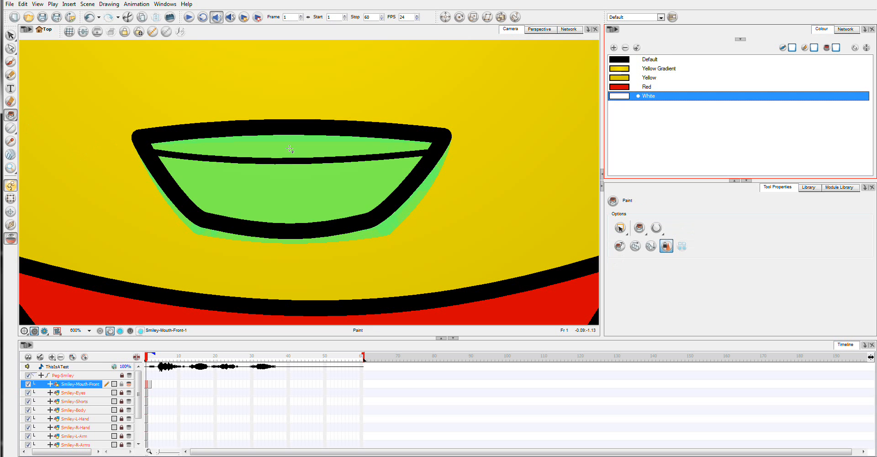
left_click(270, 161)
key("ctrl+z")
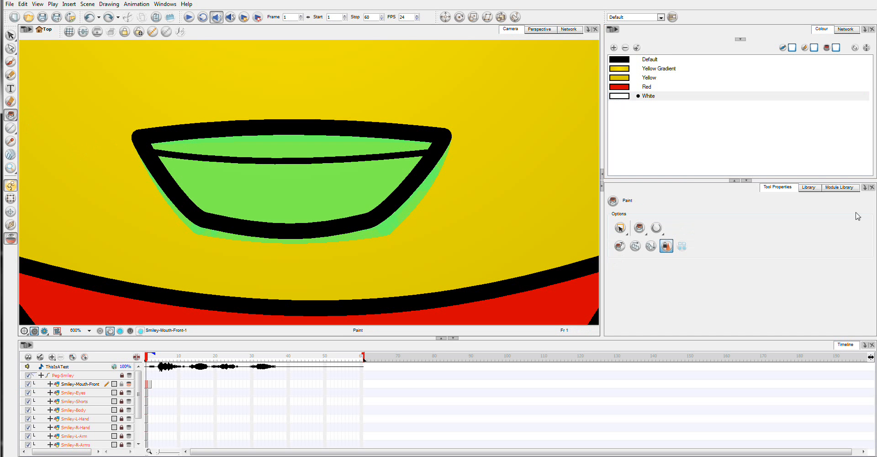
left_click(656, 227)
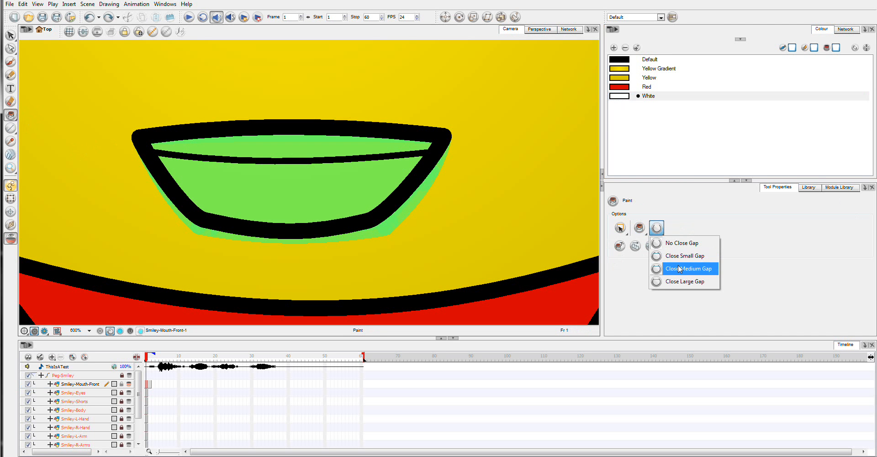
left_click(681, 269)
left_click(260, 146)
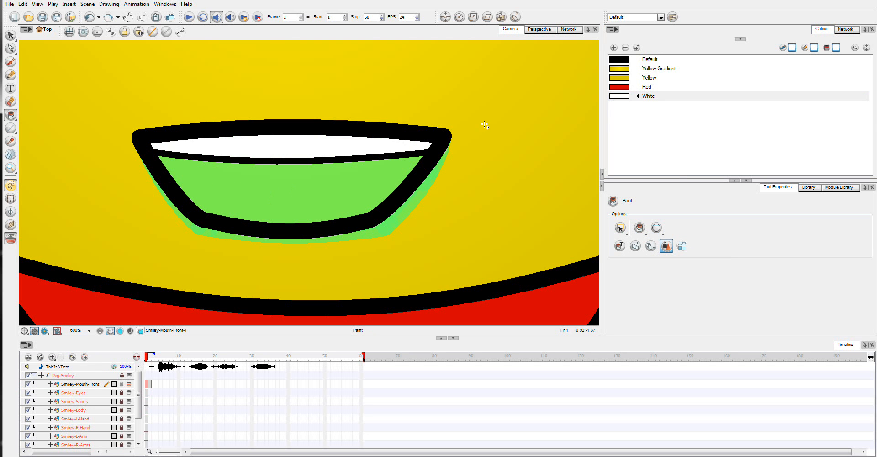
Add a new colour swatch to the palette
left_click(613, 48)
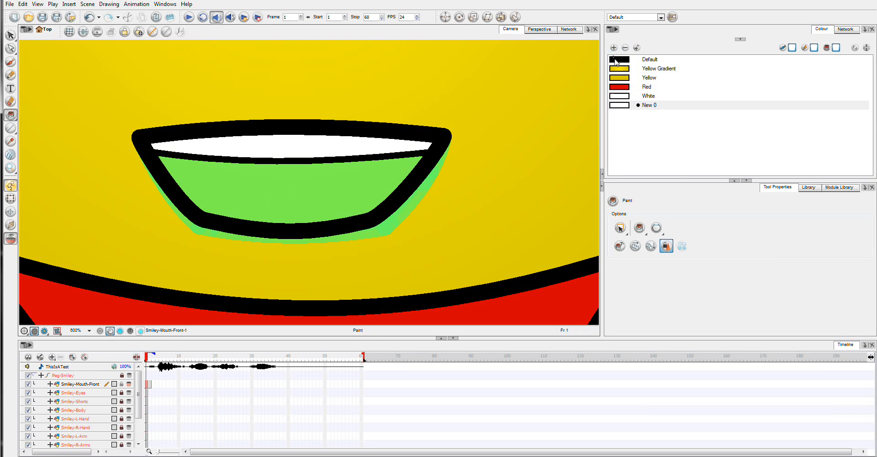
left_click(617, 64)
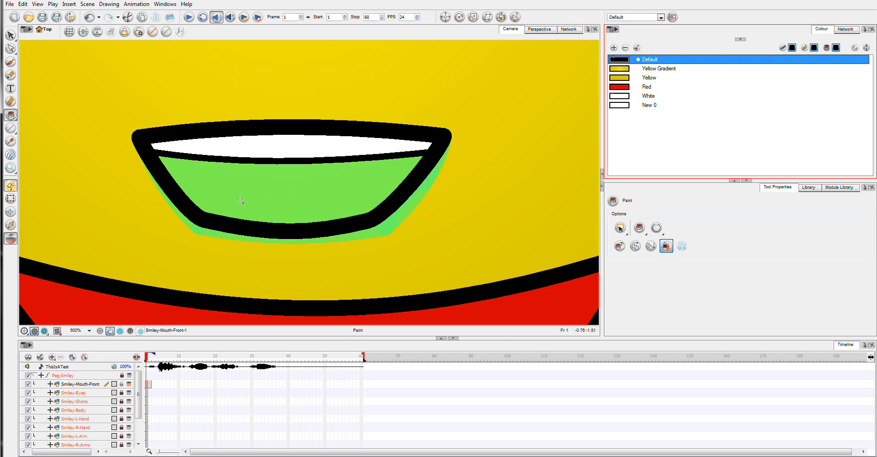
left_click(264, 197)
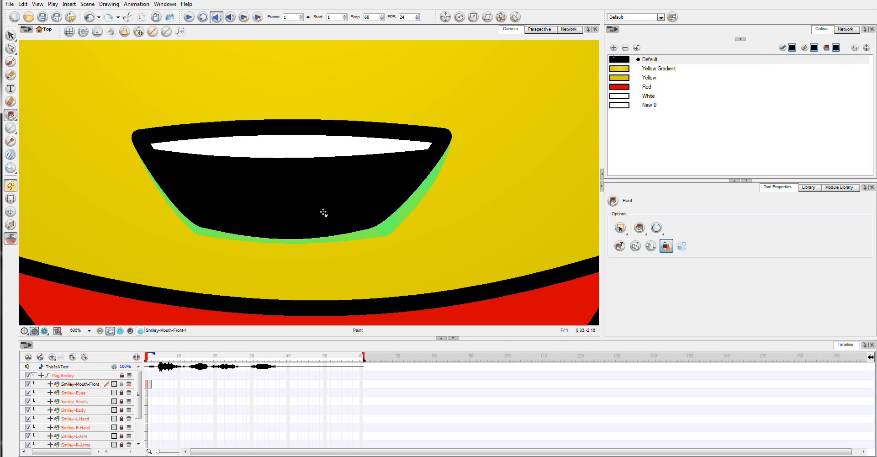
key("ctrl+z")
Set the new swatch to a dark red (R 100, G 0, B 0) and fill the lower mouth area with it
double_click(618, 107)
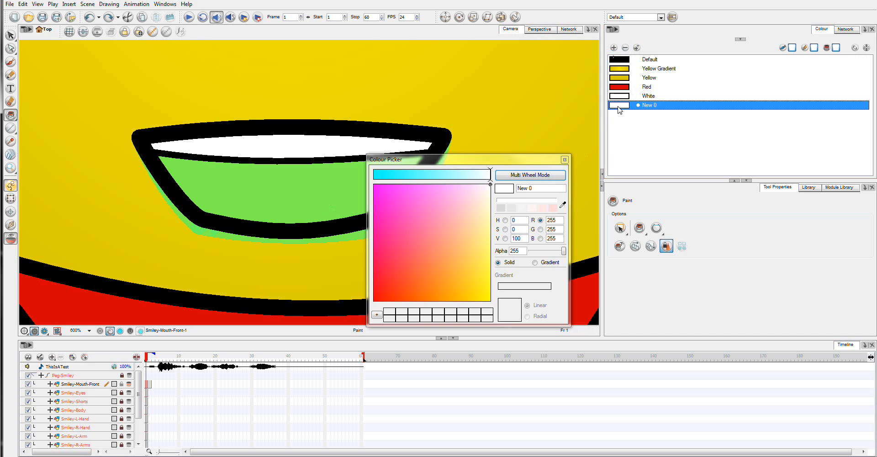
left_click(558, 177)
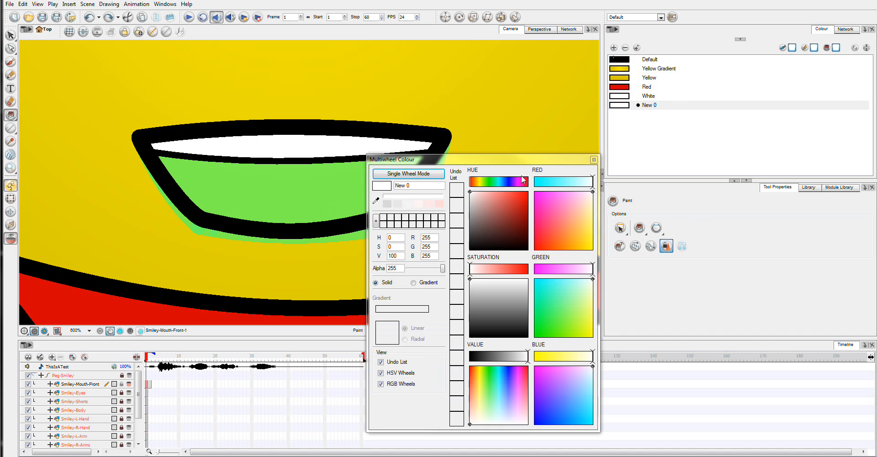
left_click(528, 192)
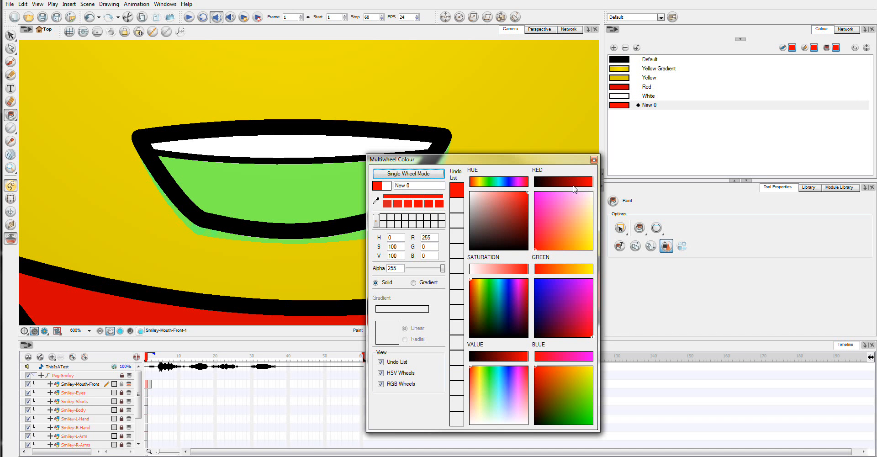
left_click_drag(574, 182, 559, 182)
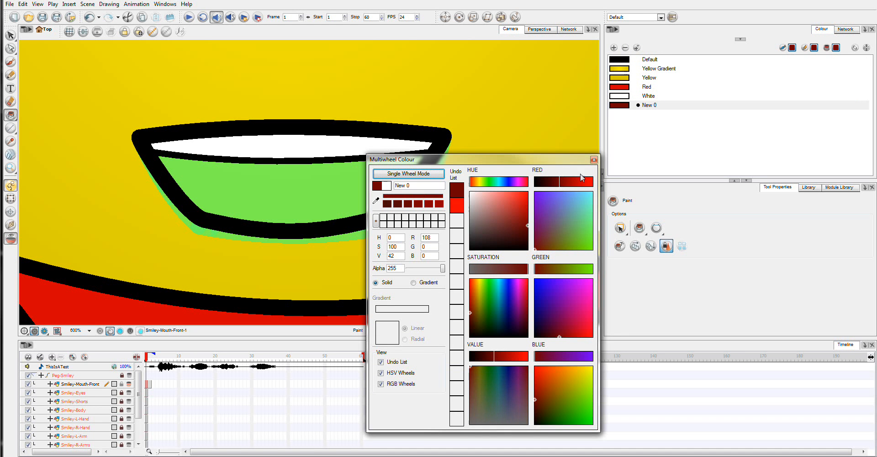
left_click(257, 184)
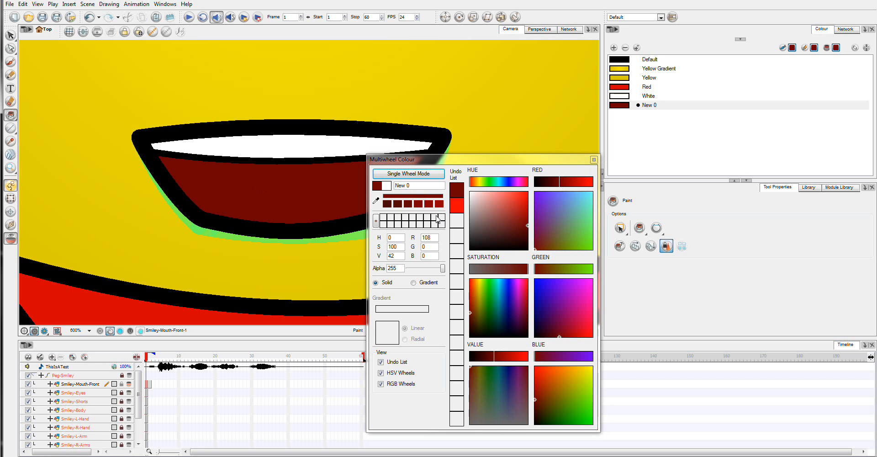
left_click_drag(558, 185, 557, 187)
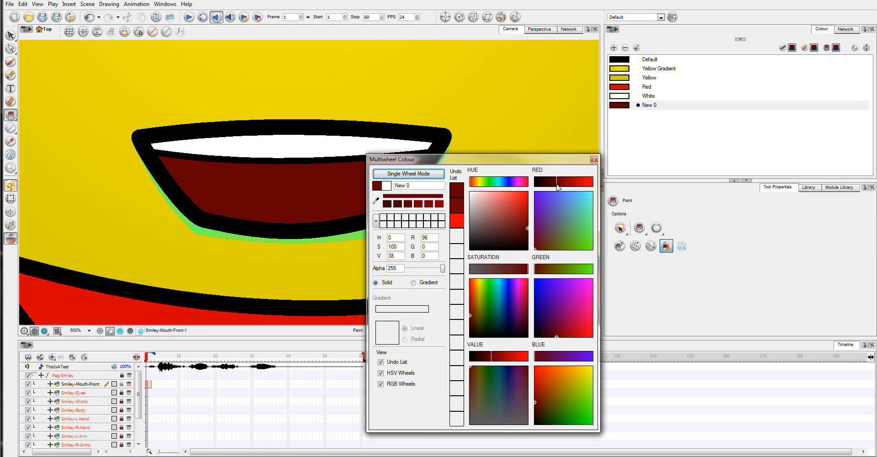
left_click_drag(558, 188, 558, 187)
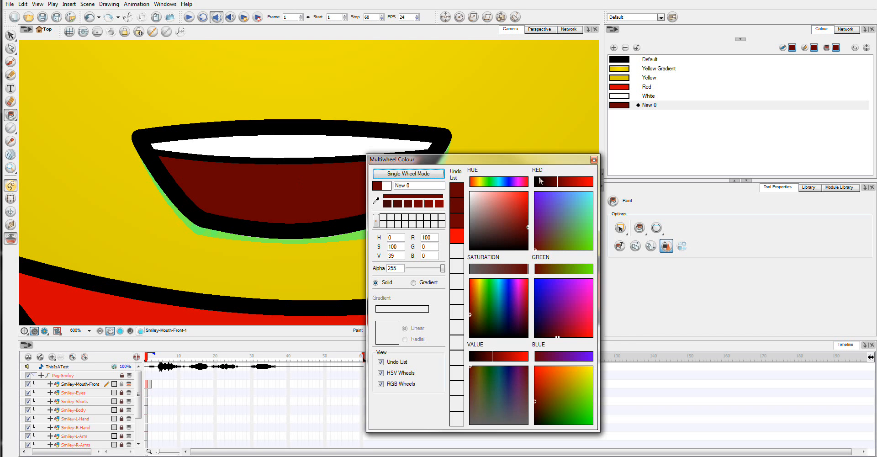
left_click(594, 159)
Rename the new dark red swatch InsideMouth
left_click(654, 106)
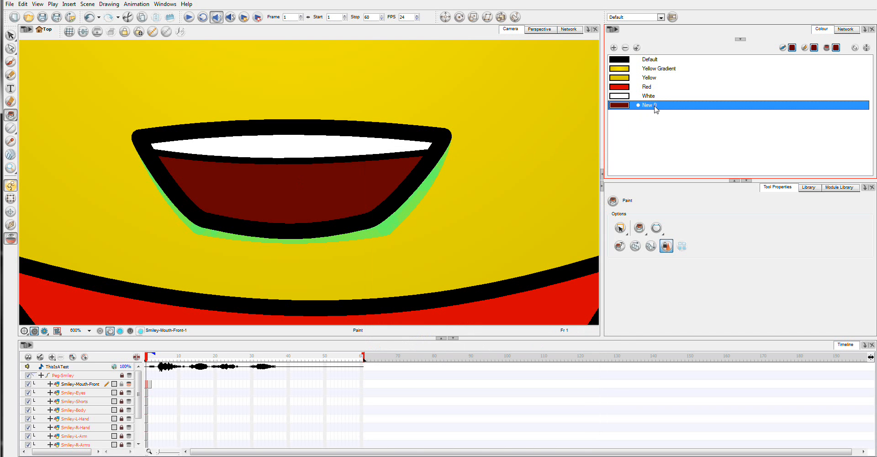
double_click(655, 106)
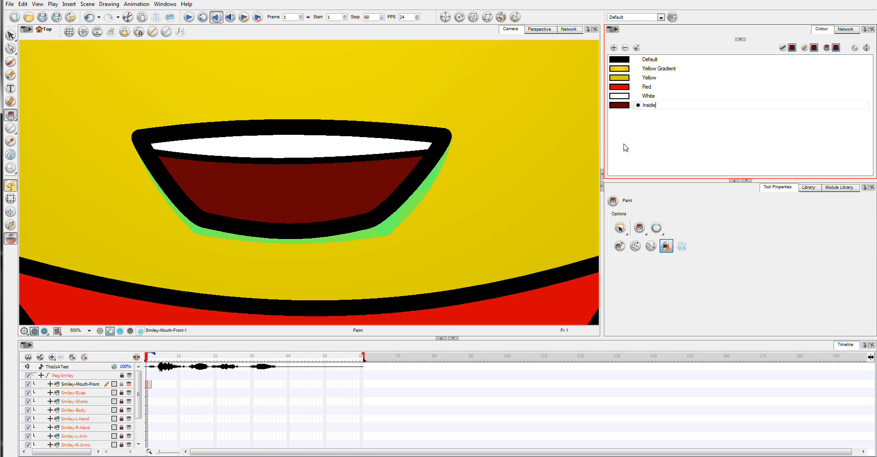
type("InsideMouth")
key("Tab")
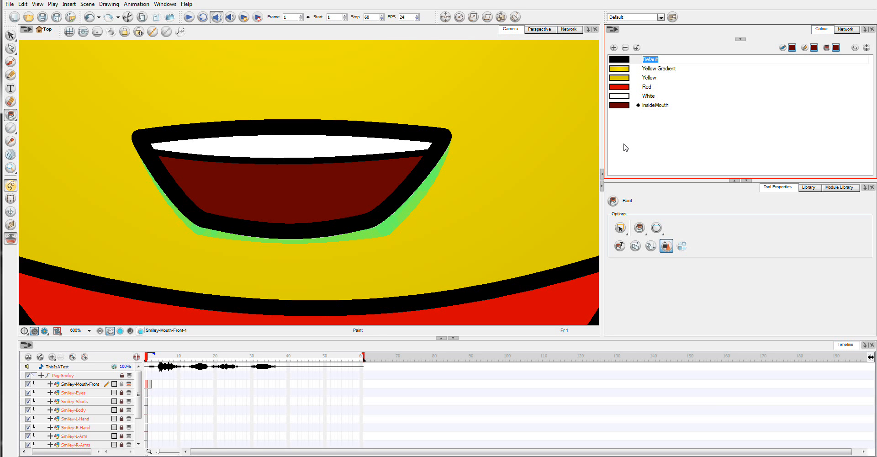
Rename the current mouth drawing as C
right_click(147, 387)
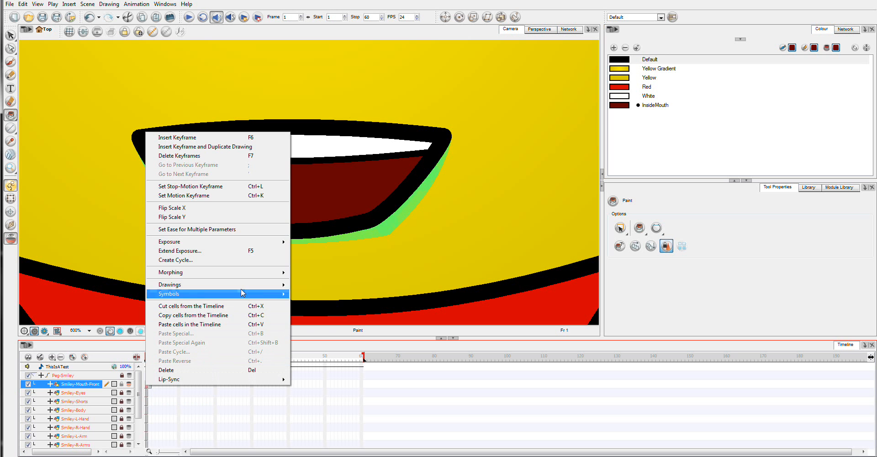
mouse_move(275, 285)
left_click(326, 304)
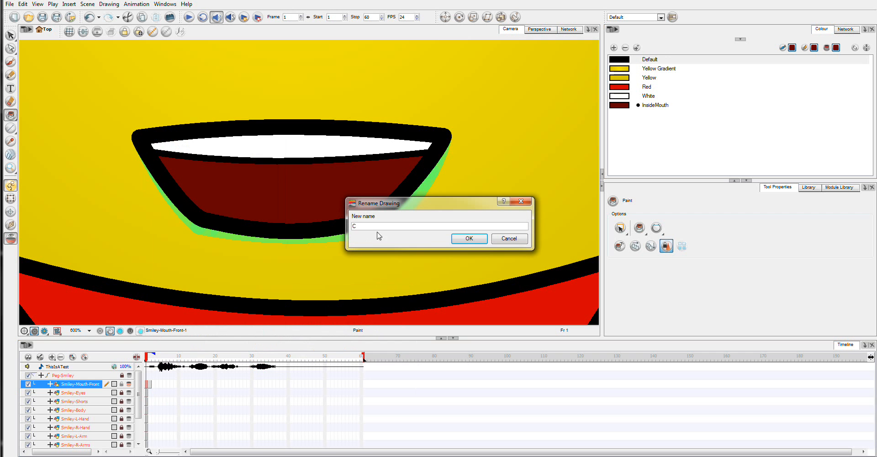
left_click(468, 247)
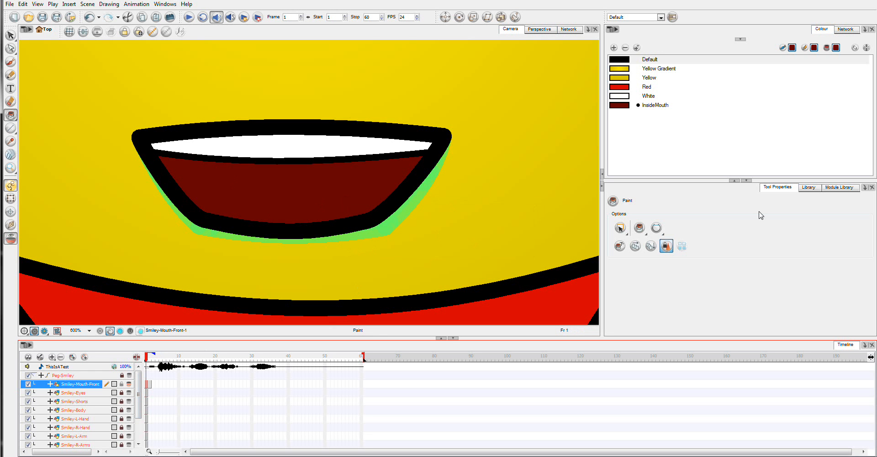
Browse the mouth layer's drawing substitutions in the Library
left_click(808, 187)
left_click(660, 272)
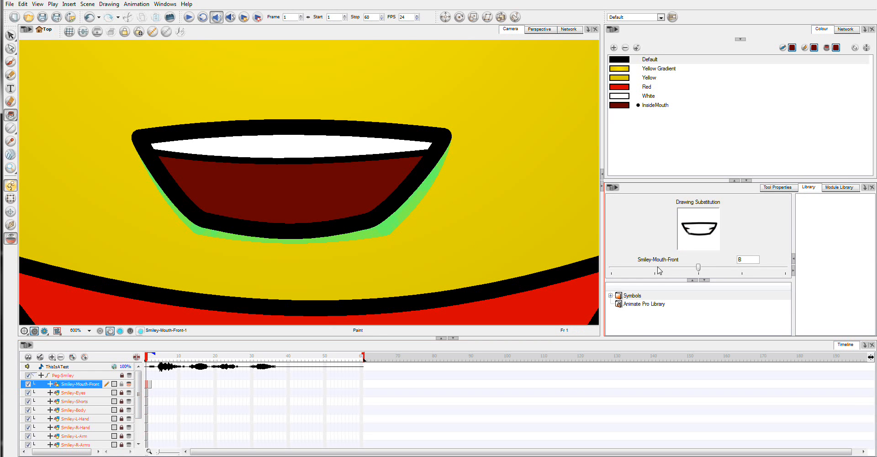
left_click(668, 271)
left_click(741, 268)
left_click(744, 268)
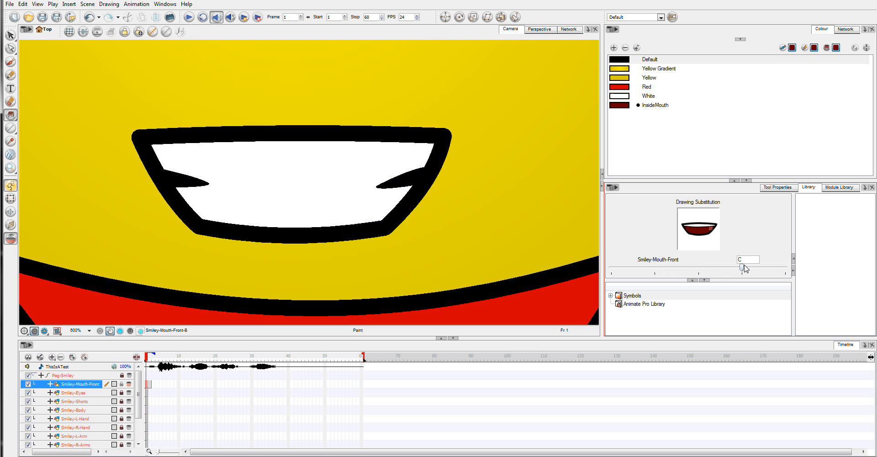
left_click(779, 266)
left_click(618, 271)
left_click(617, 272)
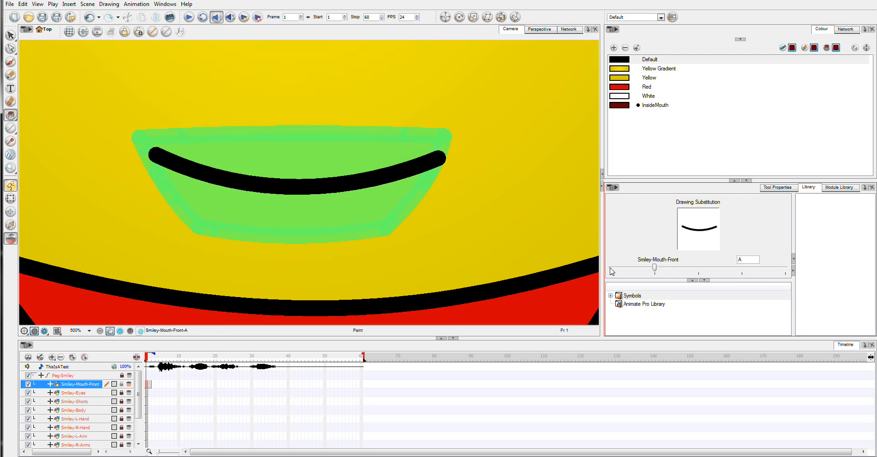
left_click(618, 272)
double_click(81, 366)
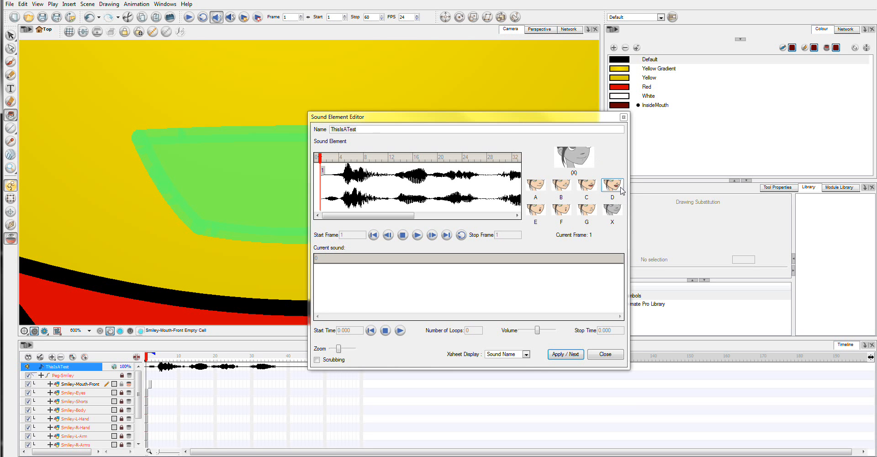
left_click(614, 358)
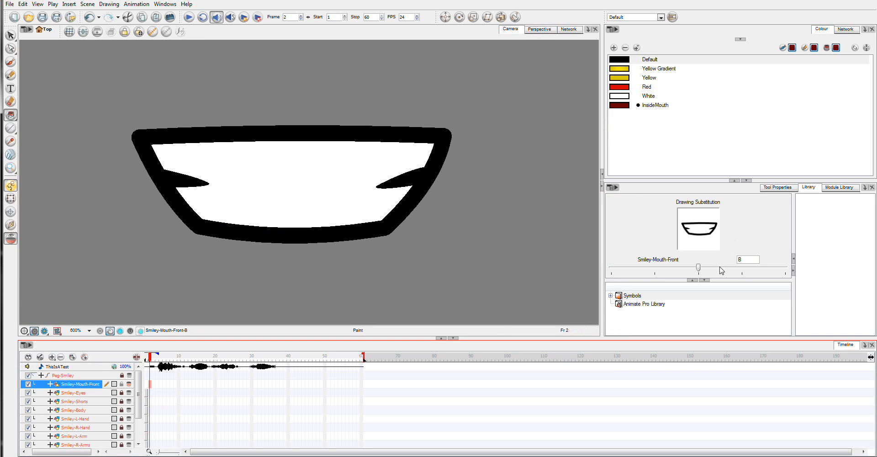
Switch frame 2 to mouth drawing C and select all of its artwork with the Select tool
left_click(740, 273)
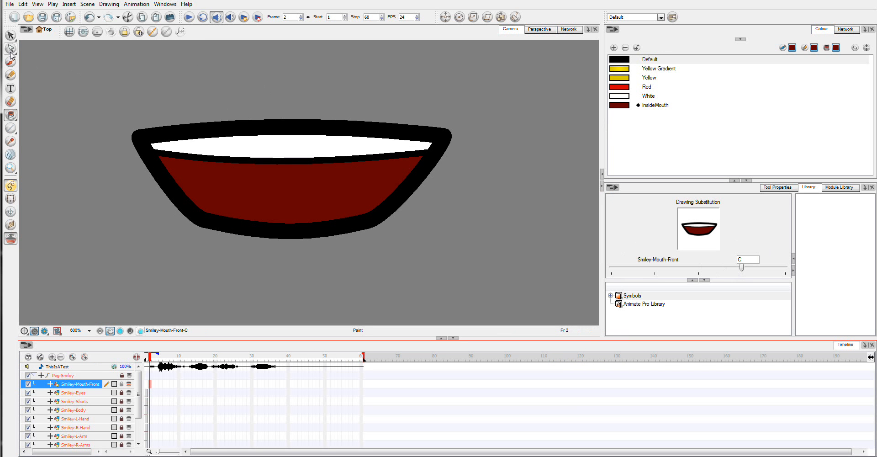
left_click(10, 35)
mouse_move(76, 97)
left_mouse_down()
mouse_move(376, 86)
mouse_move(511, 196)
mouse_move(474, 266)
mouse_move(228, 281)
mouse_move(102, 187)
mouse_move(100, 100)
mouse_move(119, 88)
left_mouse_up()
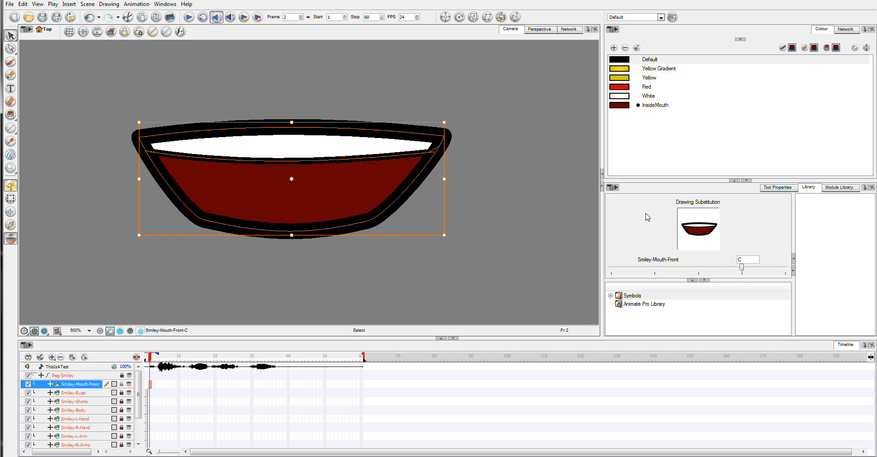
Preview the A and X mouth substitutions before returning to drawing C
left_click(658, 267)
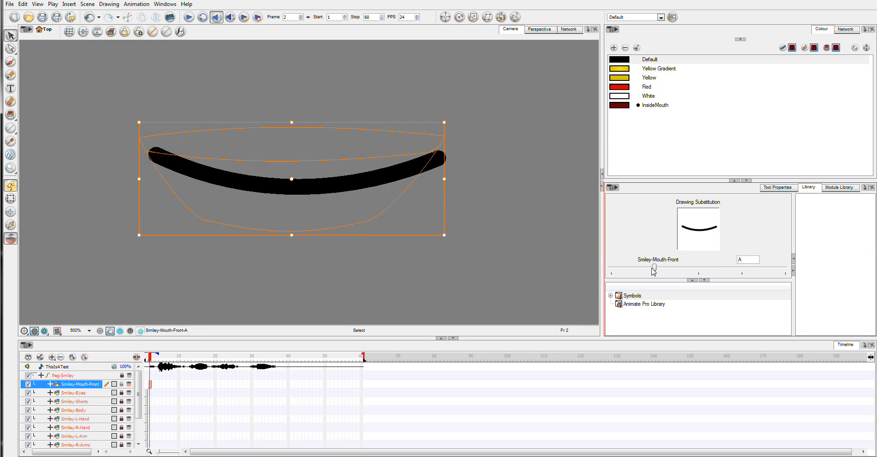
left_click(771, 270)
left_click(773, 271)
left_click(772, 271)
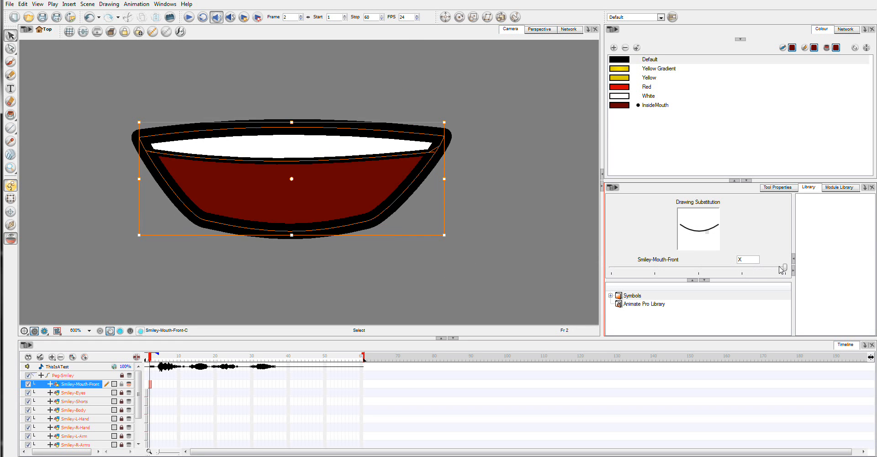
left_click(747, 273)
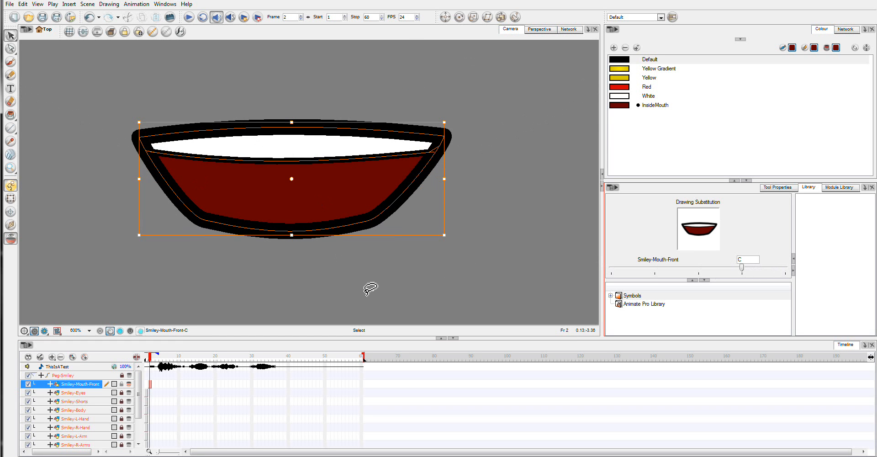
Paste the copied artwork into the frame 1 mouth drawing and delete its dark red fill
left_click(147, 385)
key("ctrl+v")
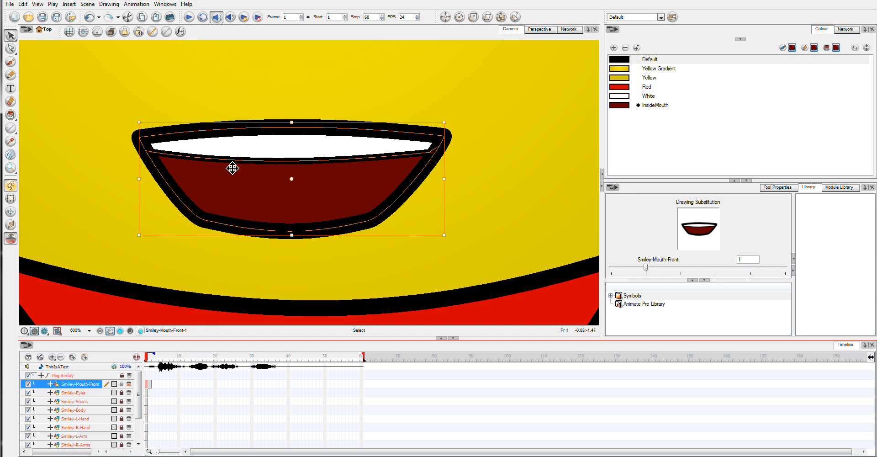
left_click(363, 251)
left_click(293, 206)
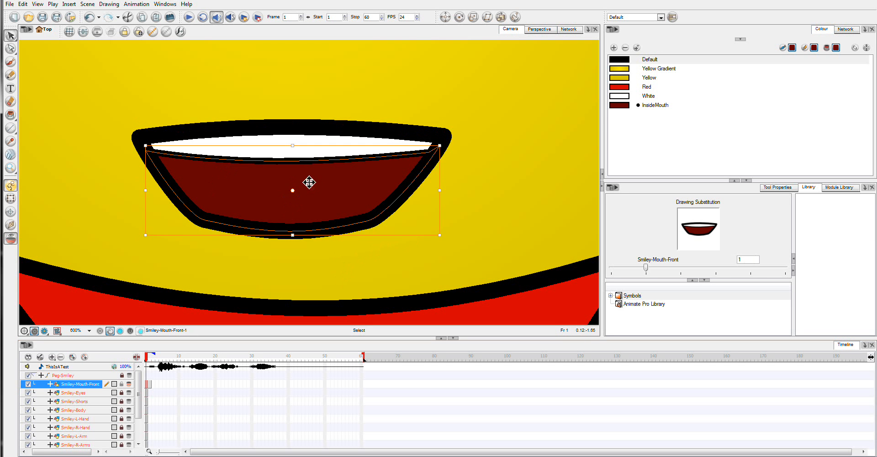
key("Delete")
Pull the bottom of the mouth outline slightly downward with the Contour Editor
left_click(279, 233)
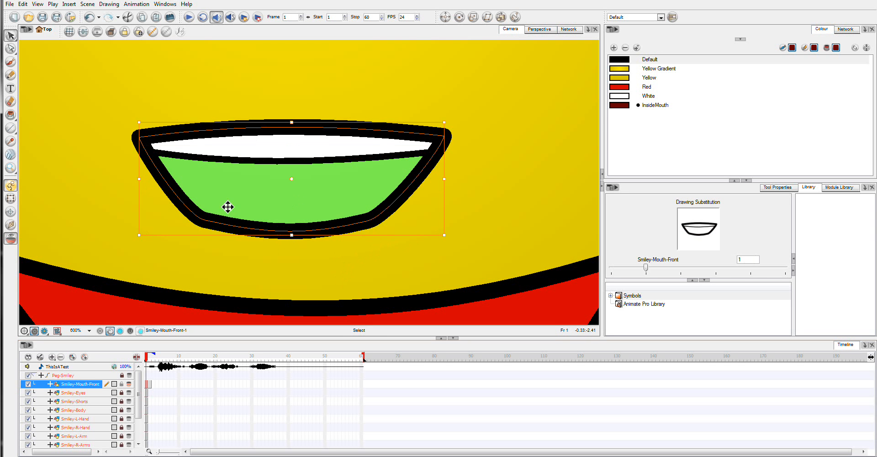
left_click(11, 48)
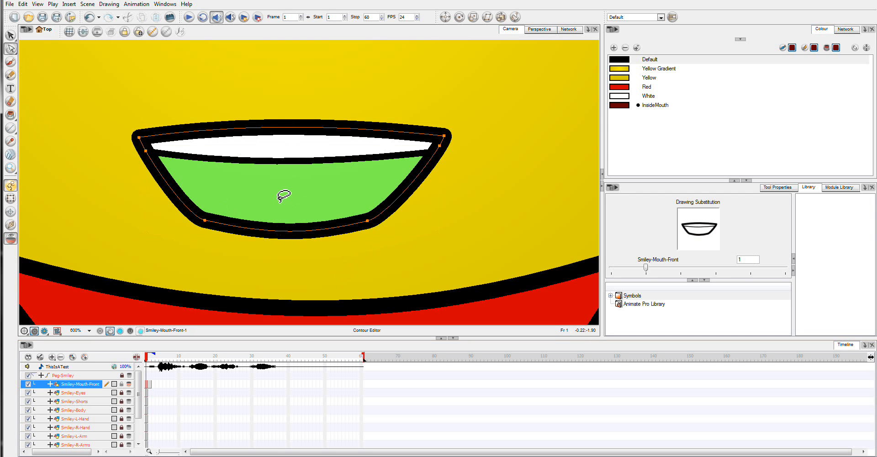
left_click(288, 234)
left_click_drag(288, 233, 289, 243)
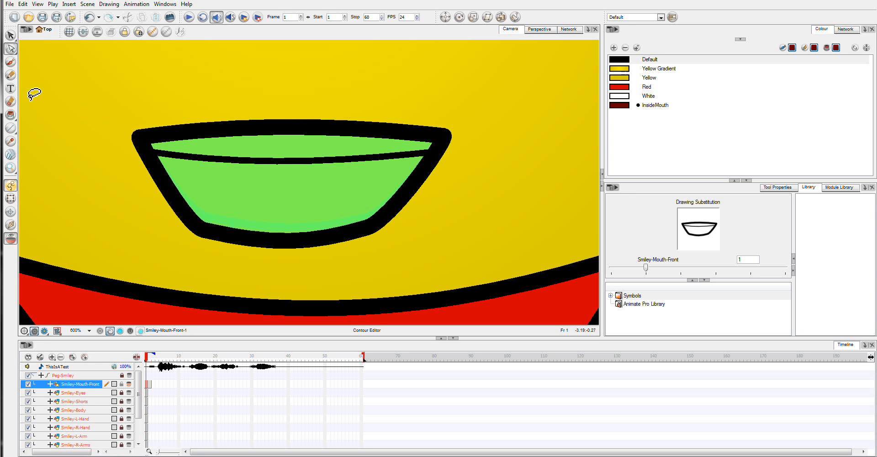
Draw a black horizontal line across the lower part of the mouth with the Line tool
left_click(10, 129)
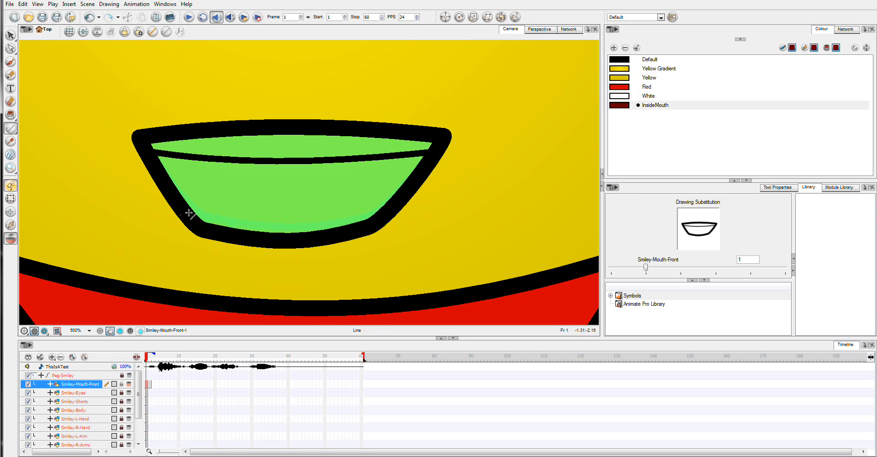
mouse_move(186, 211)
left_mouse_down()
mouse_move(294, 211)
mouse_move(321, 222)
left_mouse_up()
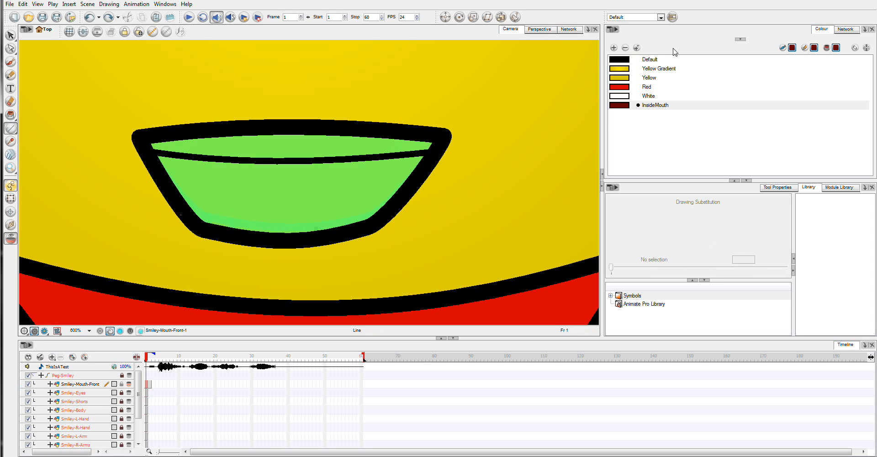
left_click(626, 60)
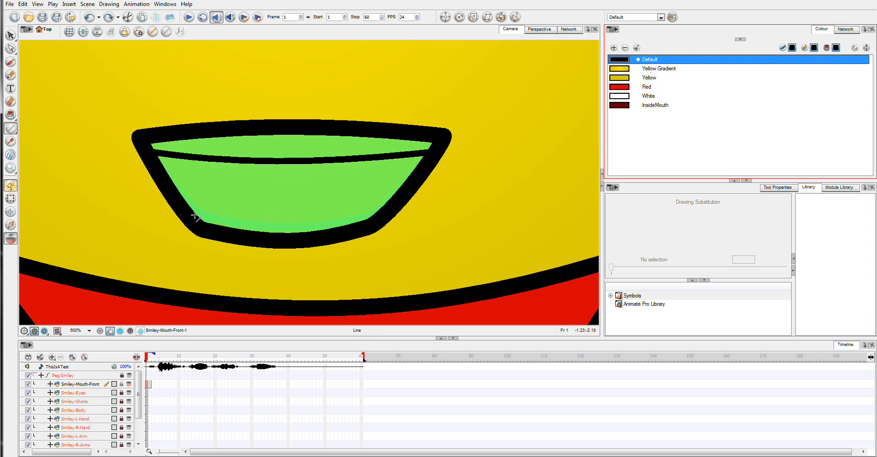
left_click_drag(195, 217, 380, 222)
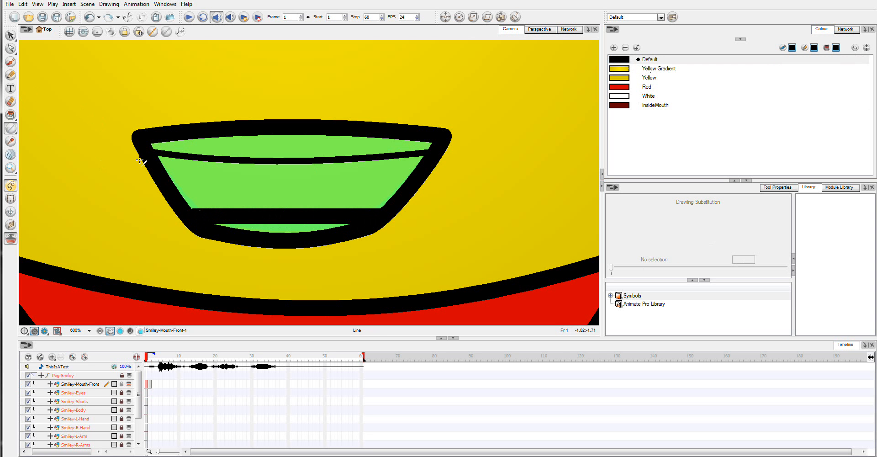
Select the new horizontal line and set its pencil thickness to 8
left_click(11, 36)
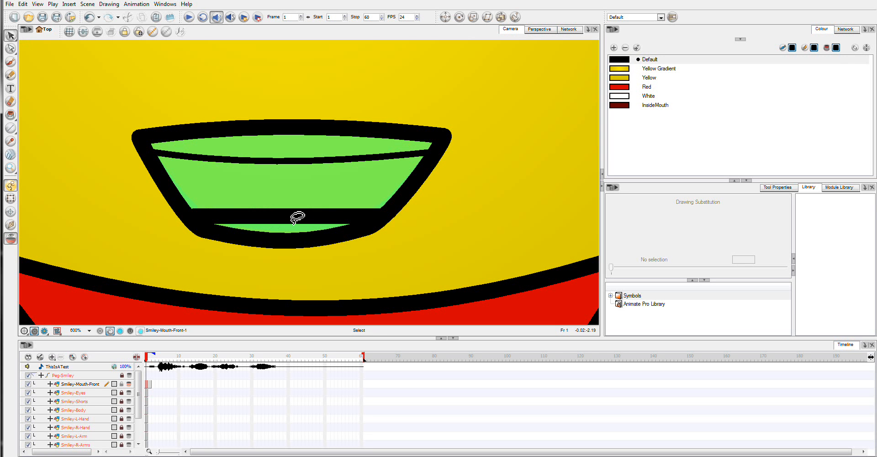
left_click(298, 219)
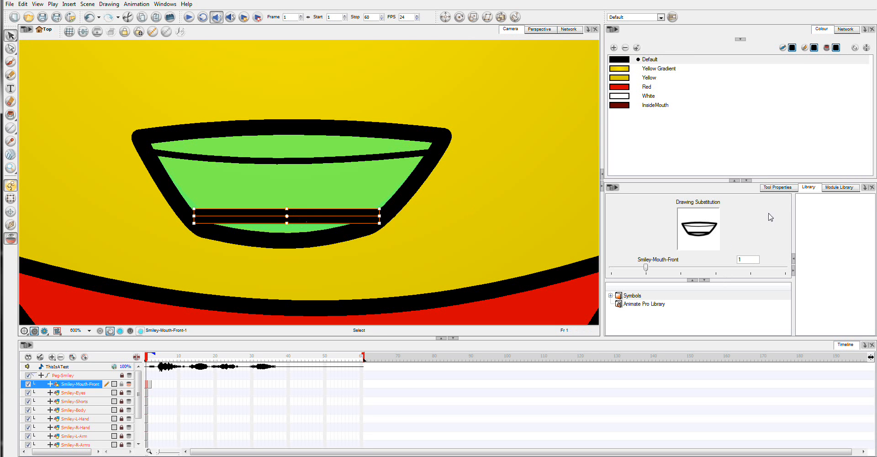
left_click(777, 187)
left_click(872, 310)
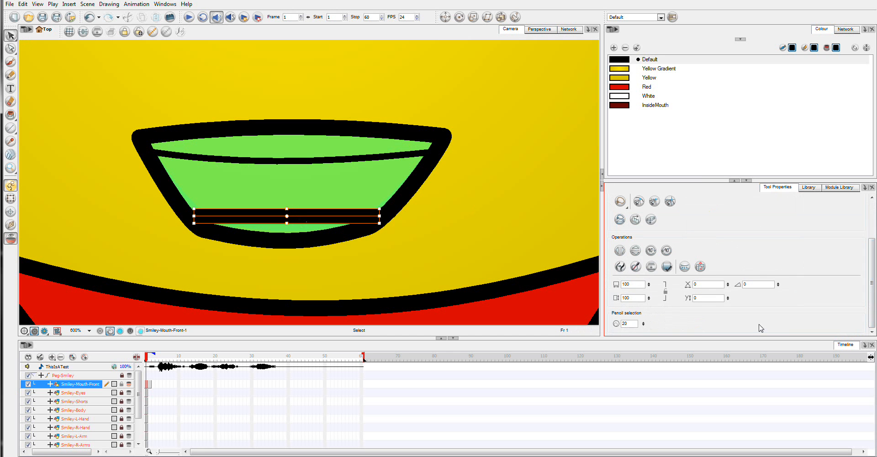
double_click(629, 323)
type("8")
key("Return")
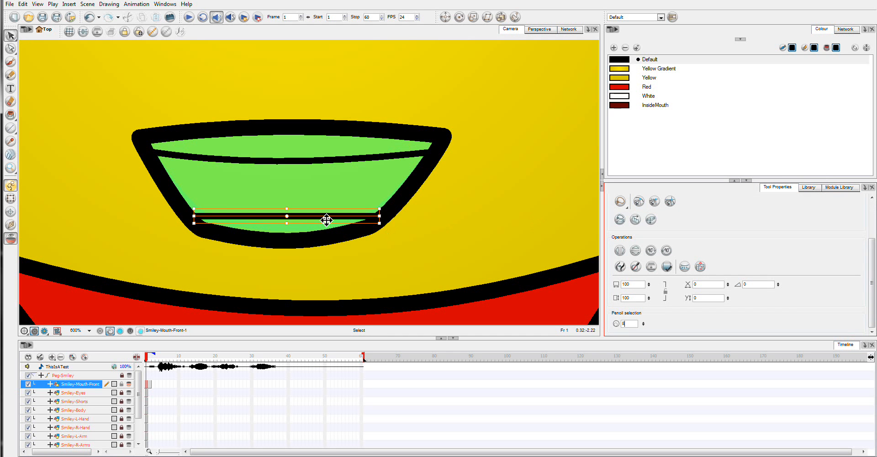
left_click_drag(328, 218, 323, 219)
key("Escape")
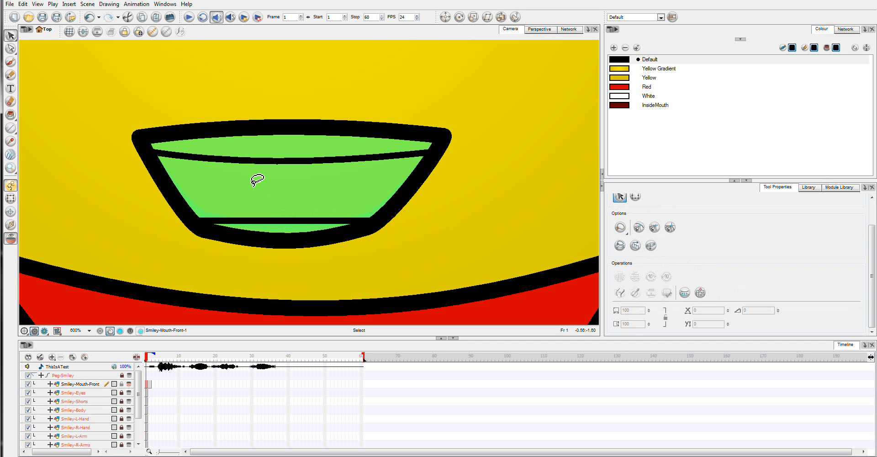
Shift the horizontal line slightly left and reshape it with the Contour Editor
left_click(284, 221)
left_click_drag(276, 223, 270, 223)
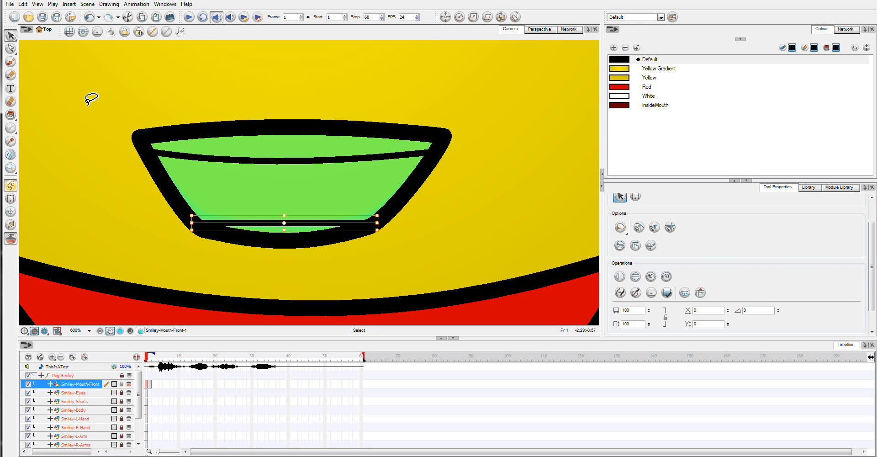
left_click(11, 48)
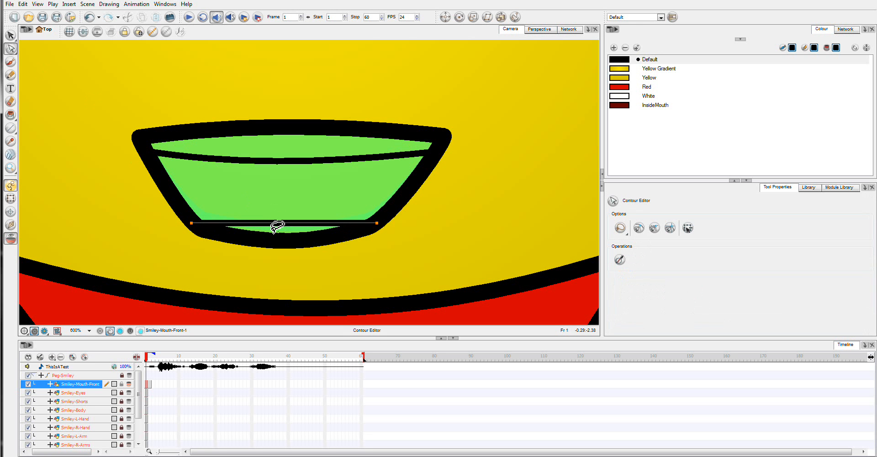
left_click_drag(273, 223, 273, 220)
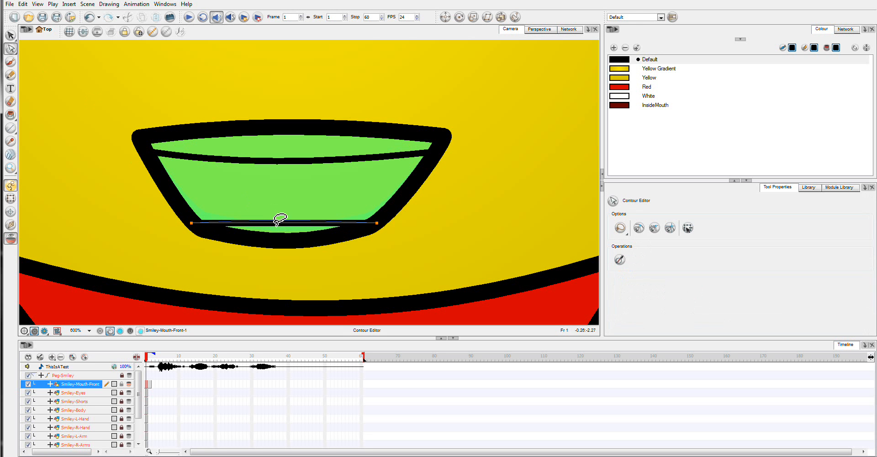
left_click(274, 234)
left_click(270, 223)
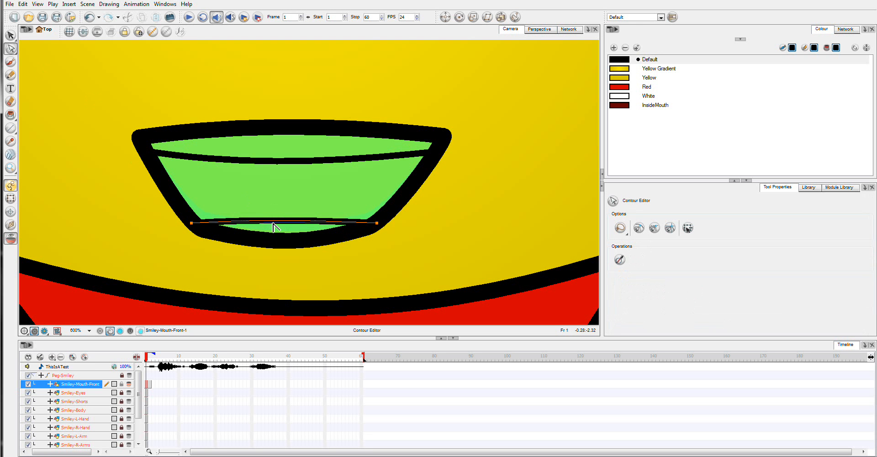
left_click(276, 227)
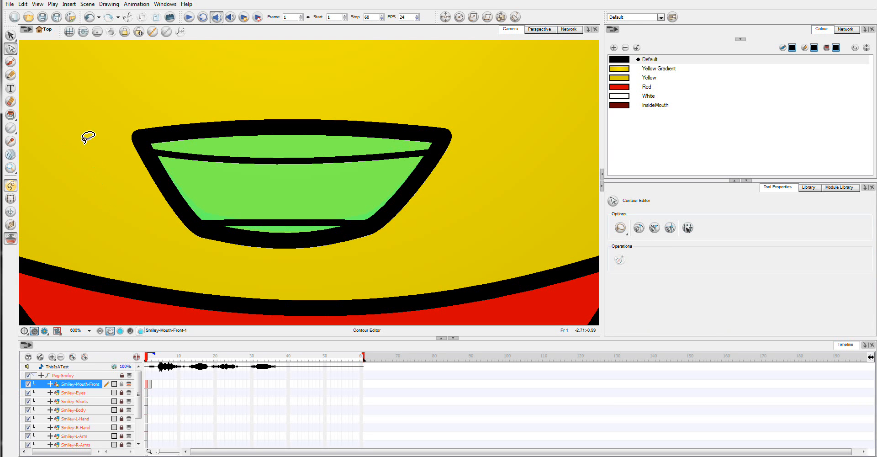
Fill the teeth areas with White and the mouth interior with InsideMouth, then undo all three fills
left_click(11, 115)
left_click(649, 96)
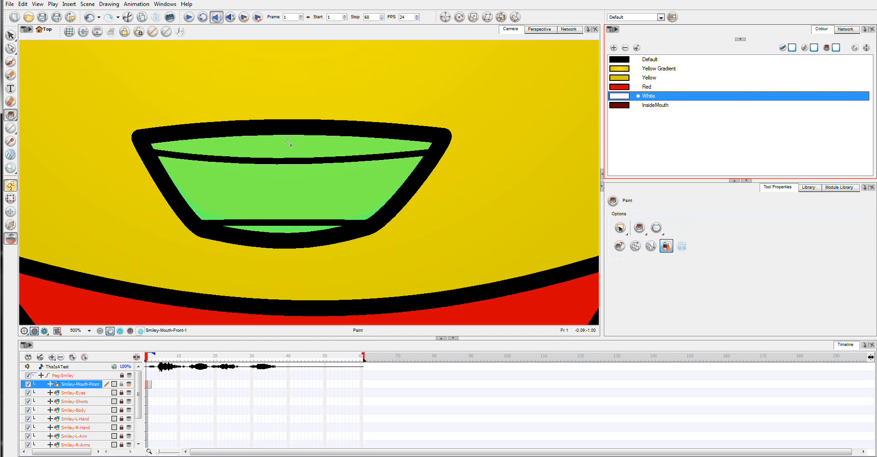
left_click(329, 146)
left_click(280, 232)
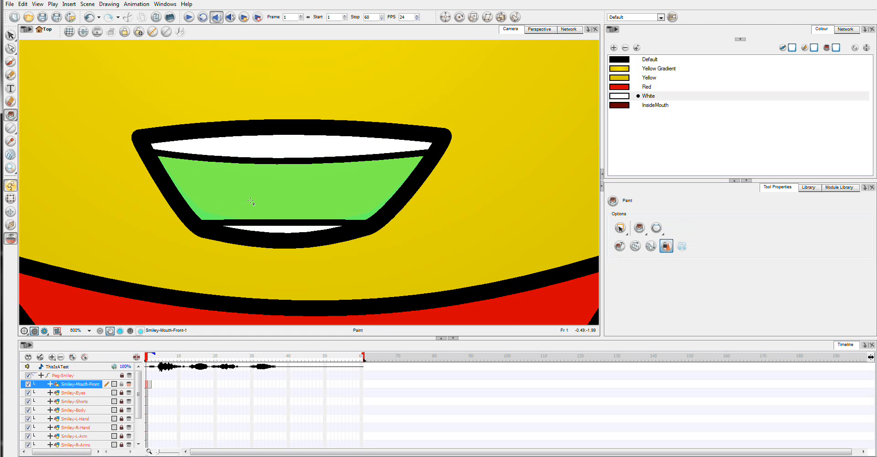
left_click(620, 106)
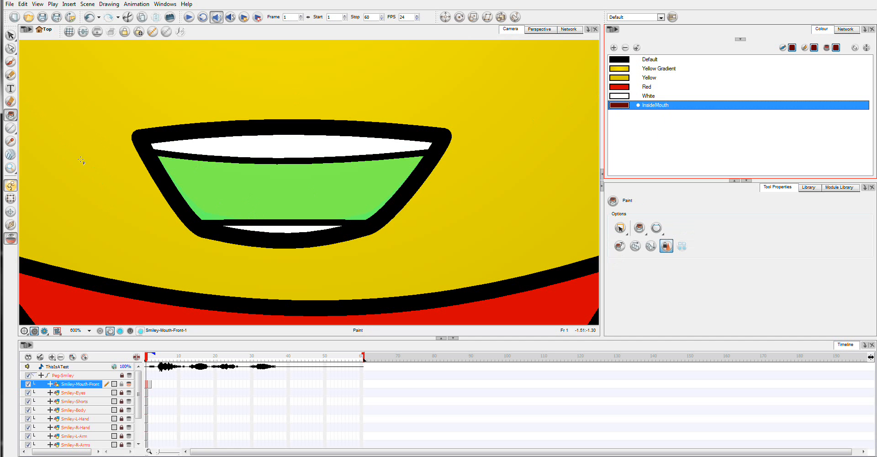
left_click(240, 182)
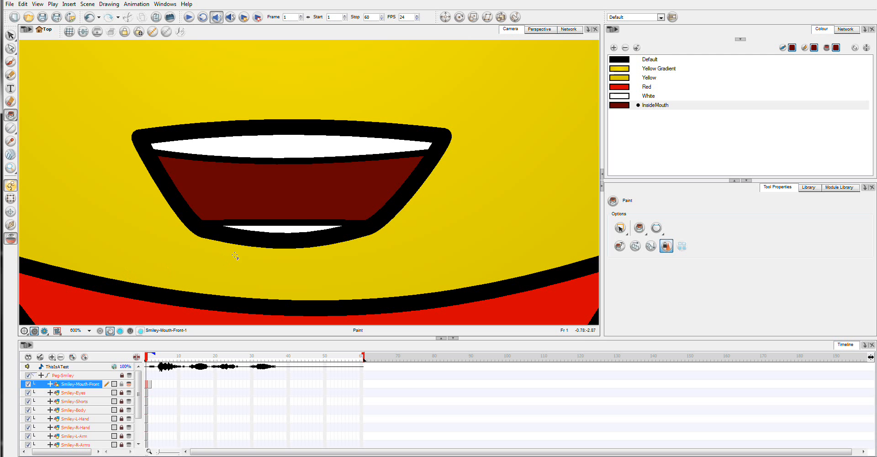
key("ctrl+z")
key("ctrl+z")
key("ctrl+z")
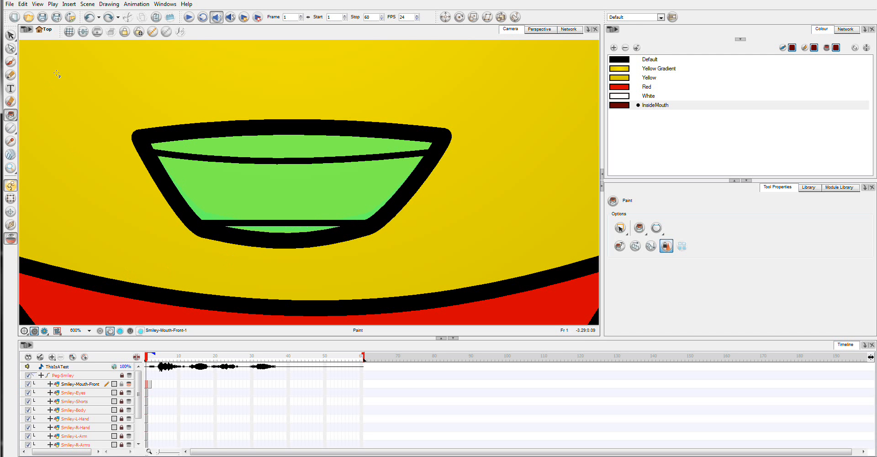
left_click(8, 51)
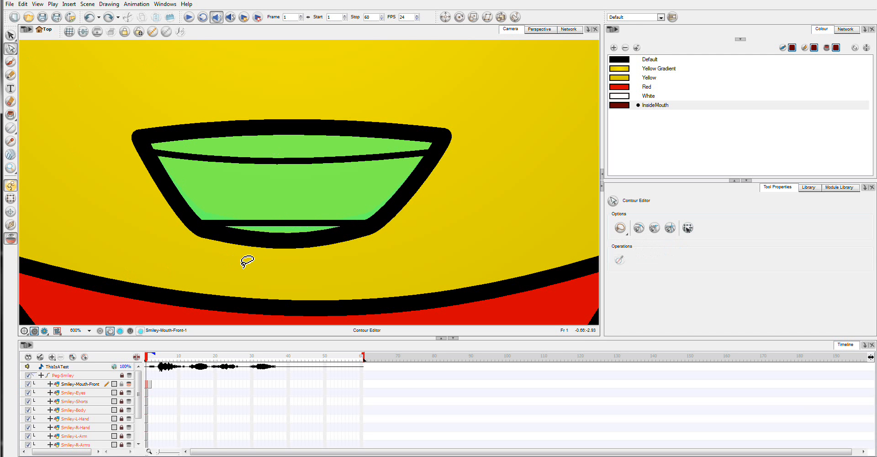
left_click(270, 224)
left_click_drag(269, 224, 276, 215)
key("ctrl+z")
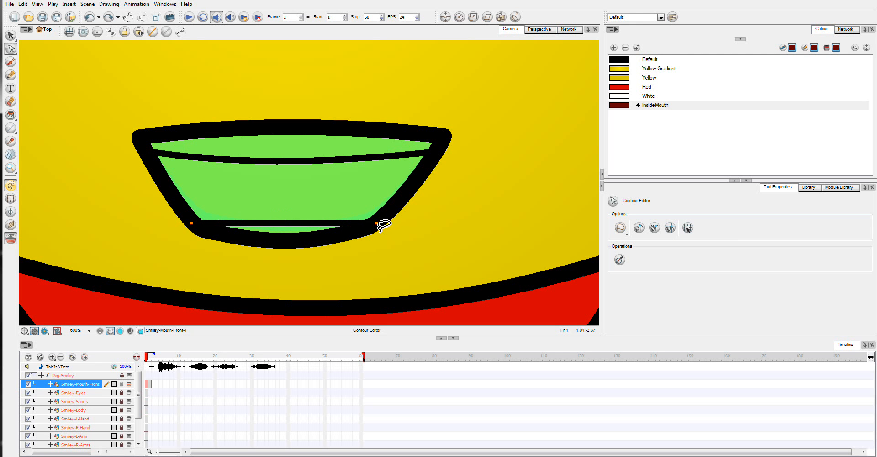
Move the horizontal line up slightly and bend its middle downward with the Contour Editor
left_click(11, 36)
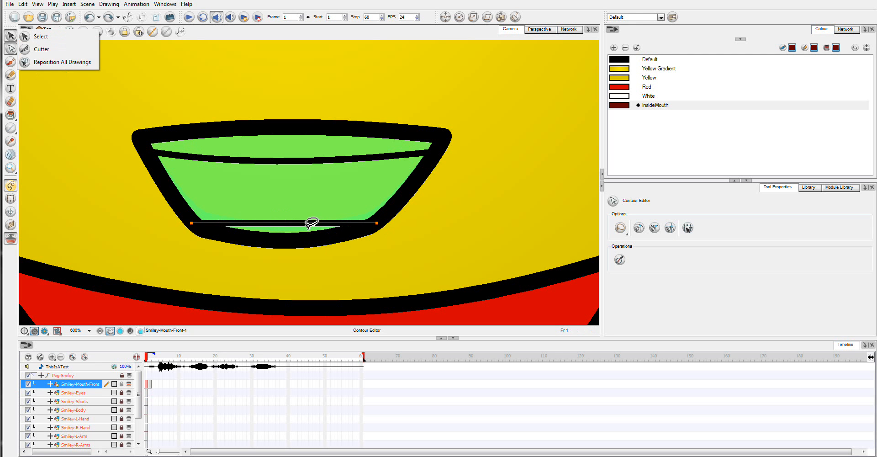
left_click(55, 39)
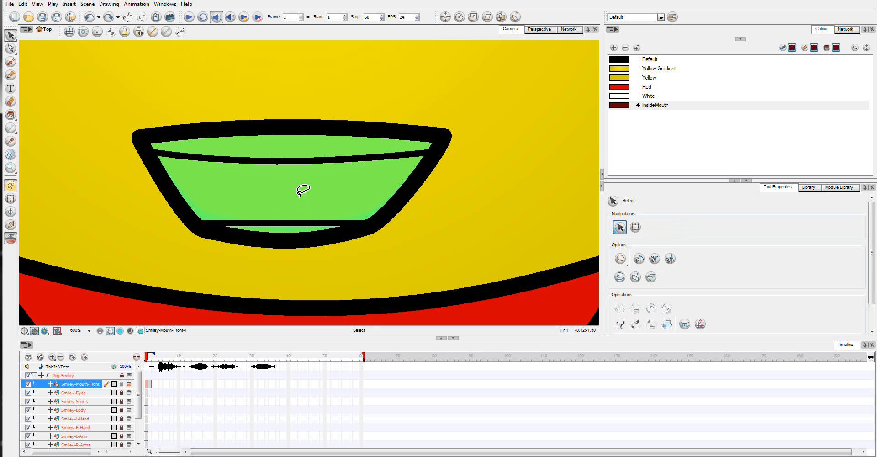
left_click(285, 223)
left_click_drag(293, 222, 293, 215)
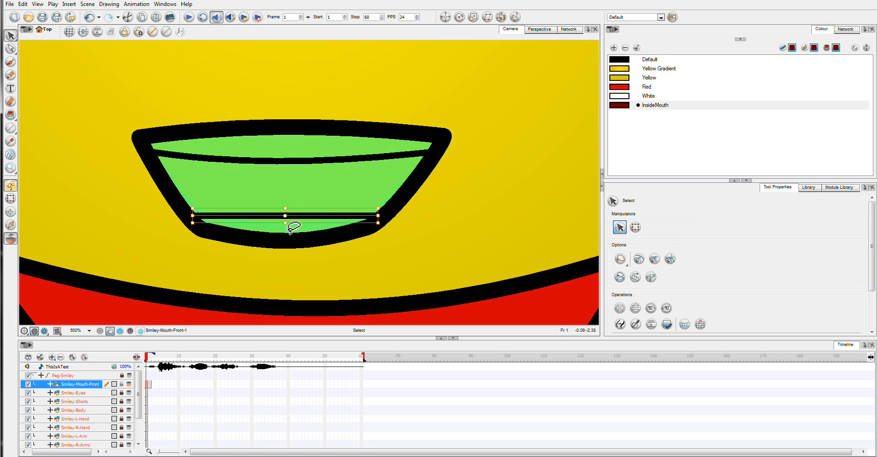
left_click(11, 49)
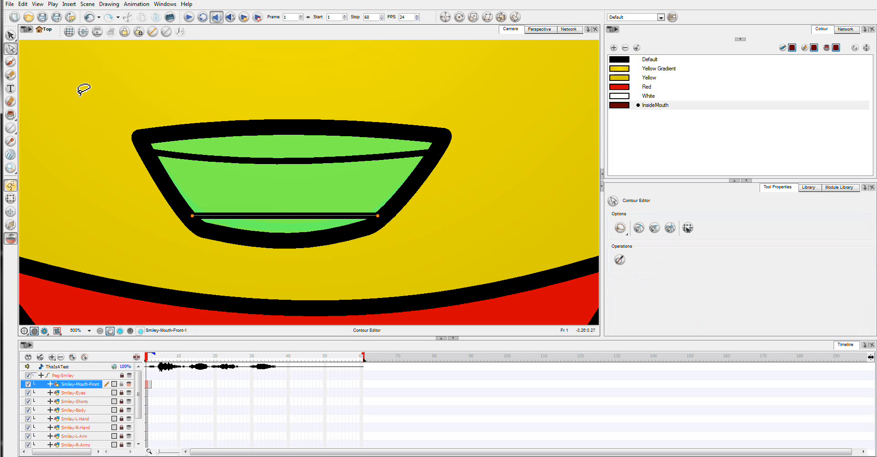
left_click(290, 224)
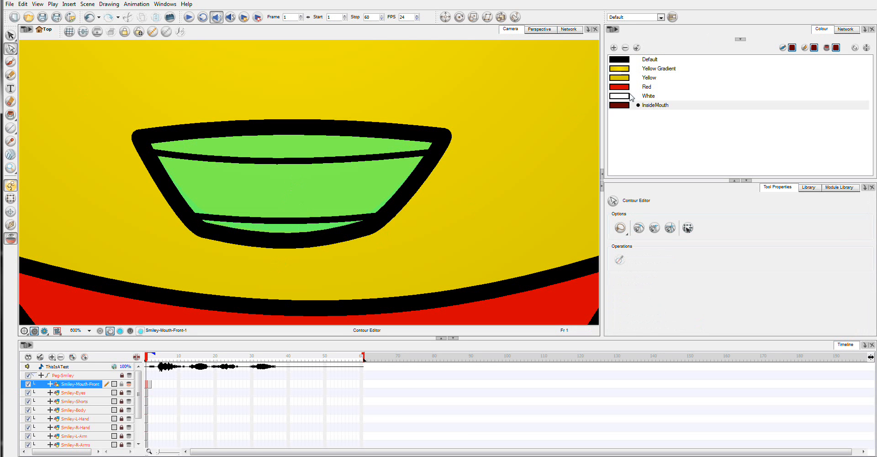
Paint the upper and lower teeth White and the mouth interior InsideMouth
left_click(622, 96)
left_click(11, 115)
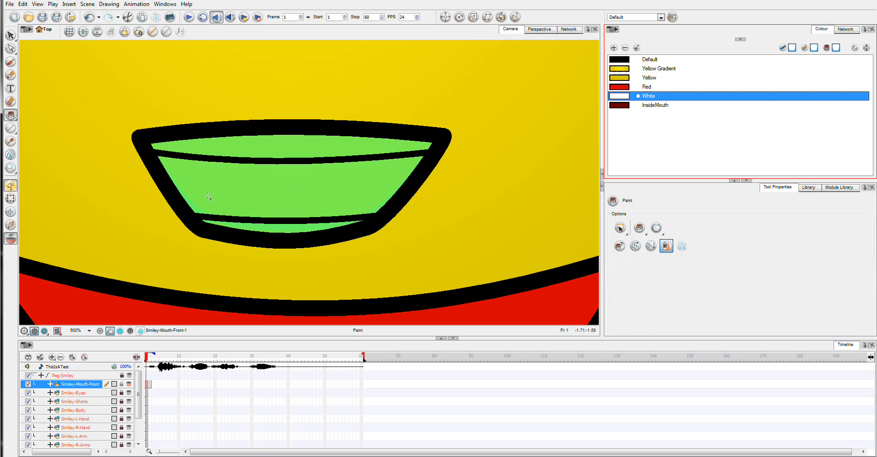
left_click(279, 229)
left_click(288, 146)
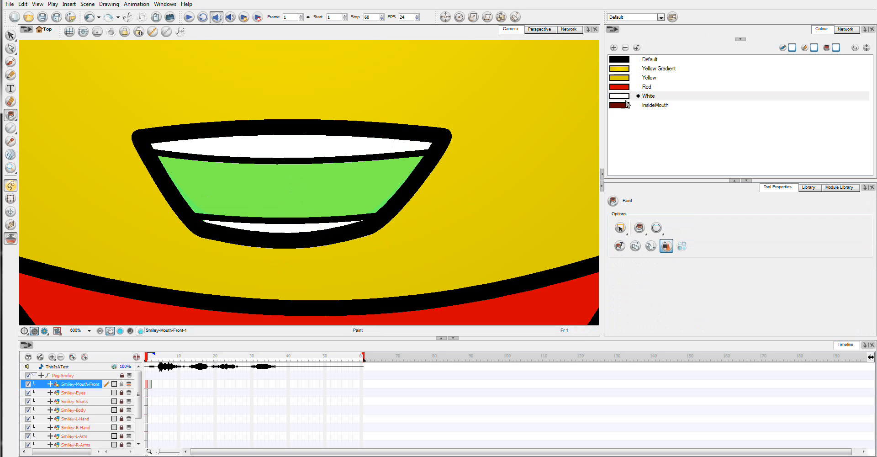
left_click(626, 105)
left_click(265, 199)
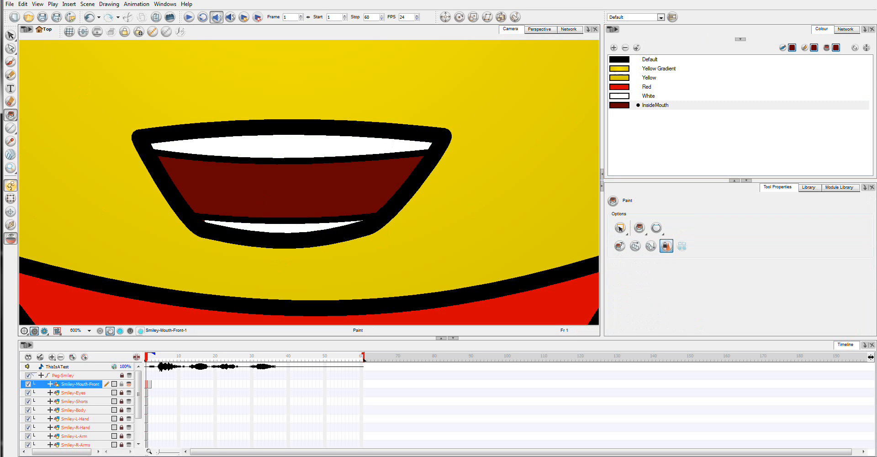
Rename the new teeth mouth drawing as D
left_click(92, 331)
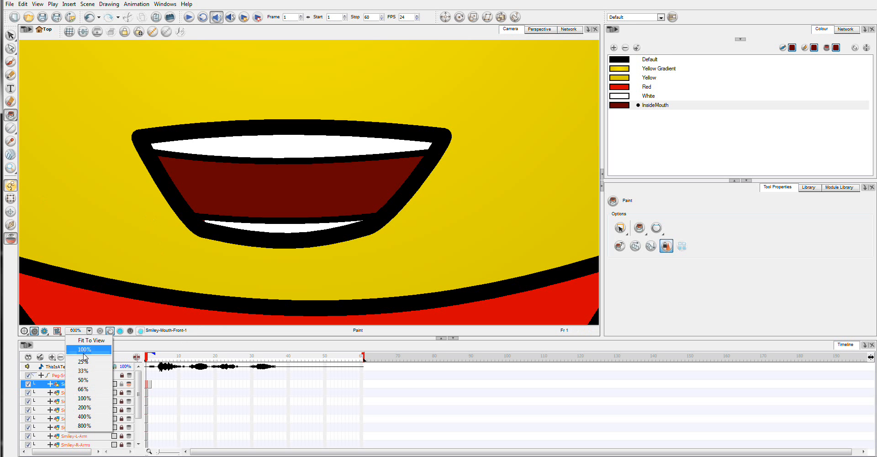
left_click(94, 389)
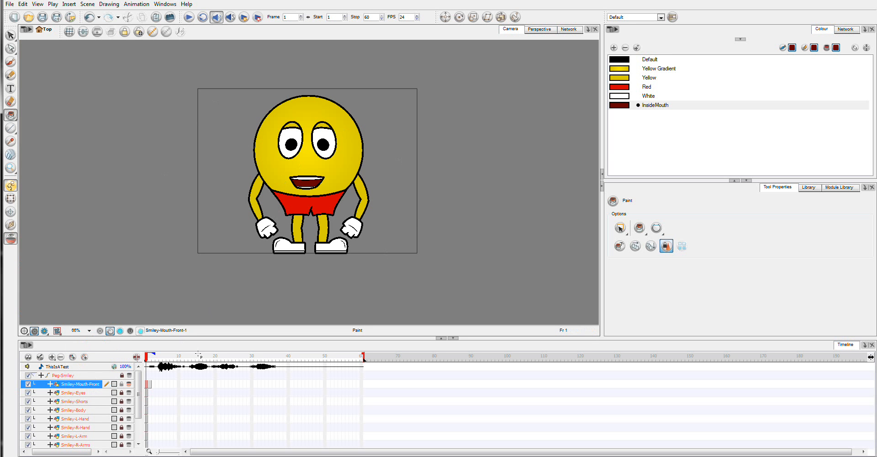
left_click(10, 168)
left_click_drag(287, 172, 333, 197)
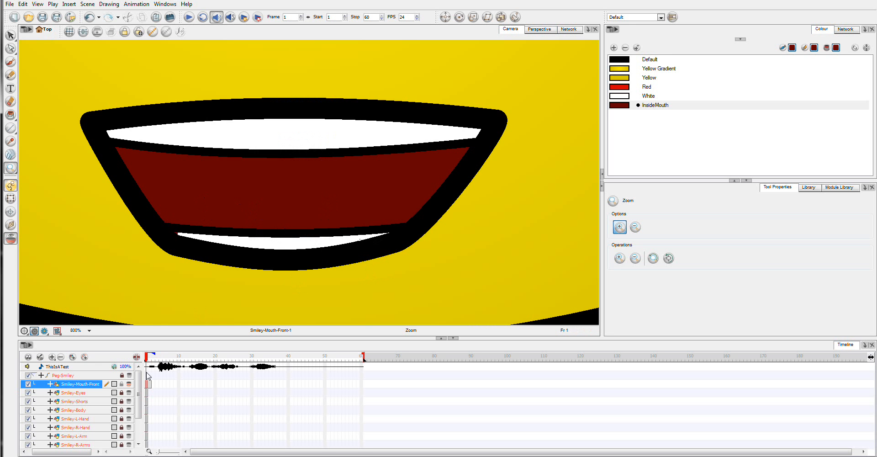
right_click(147, 387)
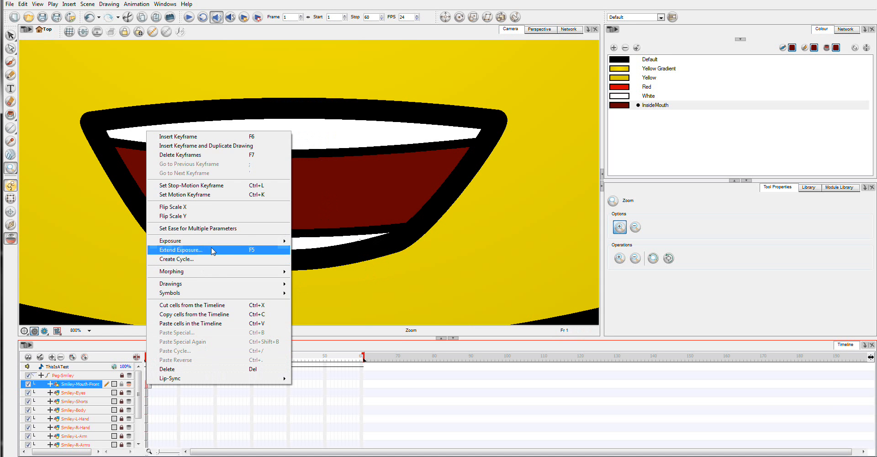
mouse_move(218, 285)
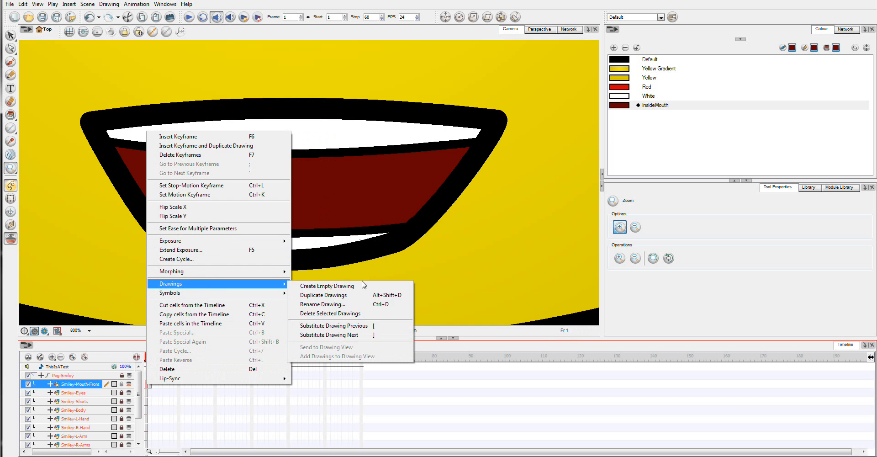
left_click(359, 305)
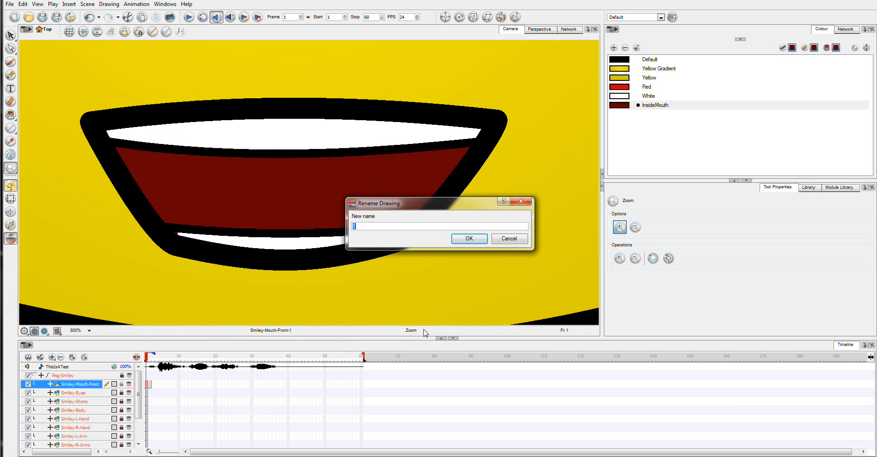
key("Return")
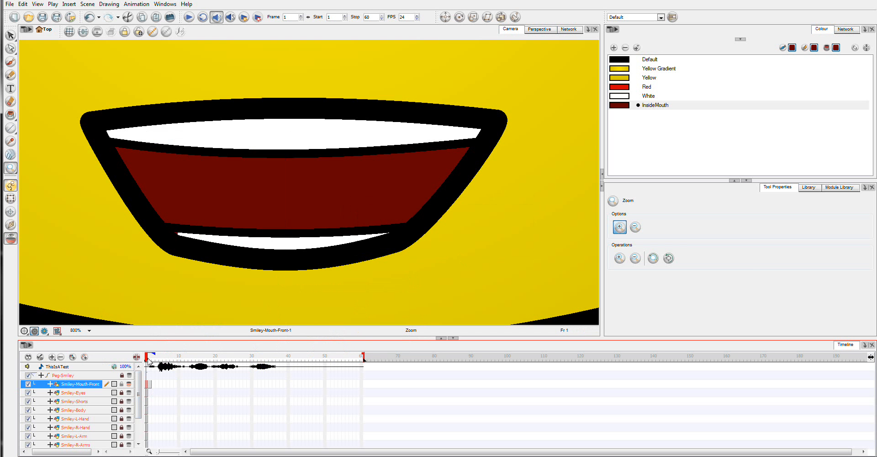
Set the mouth layer's drawing substitution to an empty cell and open the sound element's editor
left_click(810, 187)
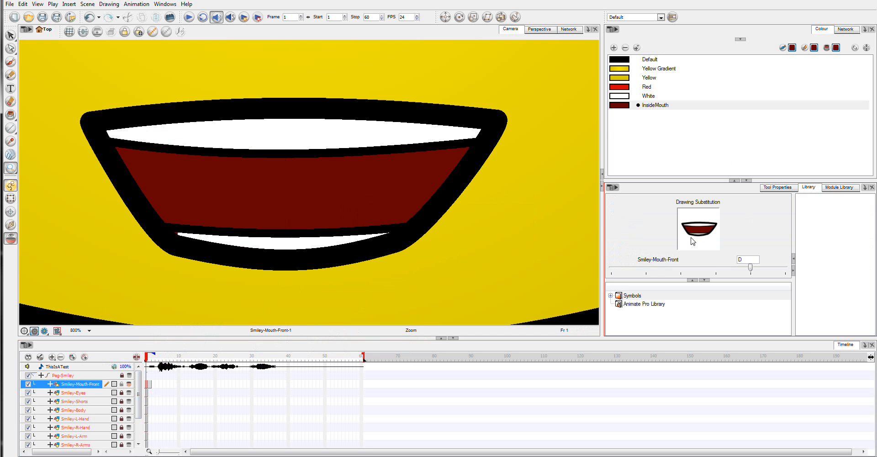
left_click(617, 269)
left_click(618, 268)
left_click(617, 269)
left_click(617, 268)
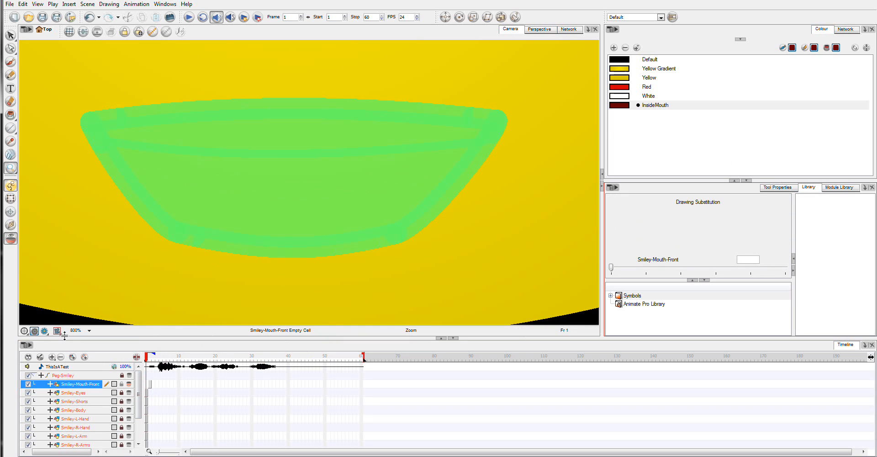
double_click(66, 369)
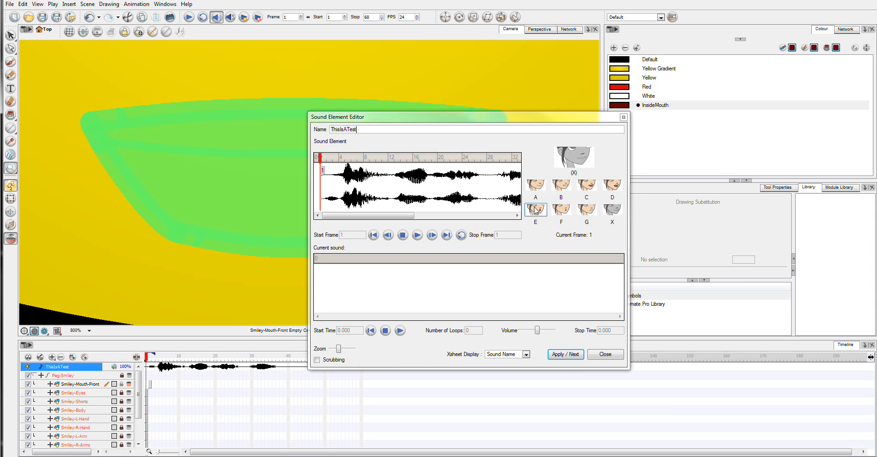
Close the sound editor and draw an oval mouth outline with the Ellipse tool in the Default black colour
left_click(606, 355)
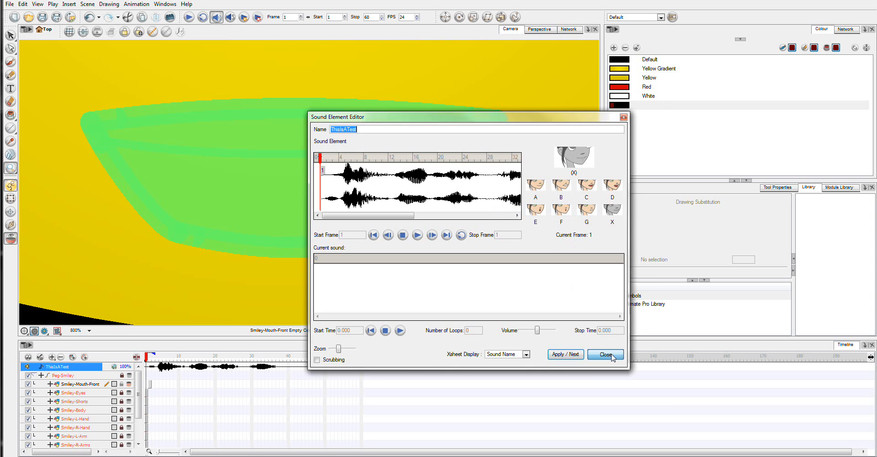
left_click(12, 134)
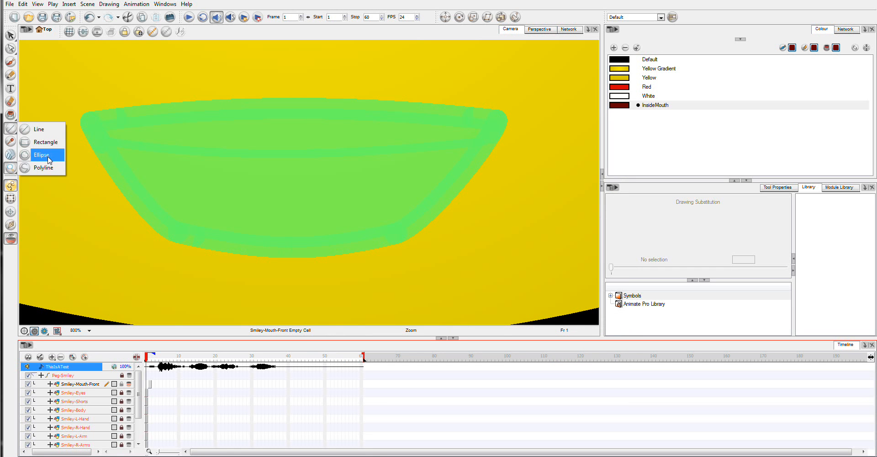
left_click(41, 155)
mouse_move(230, 135)
left_mouse_down()
mouse_move(307, 238)
mouse_move(329, 238)
left_mouse_up()
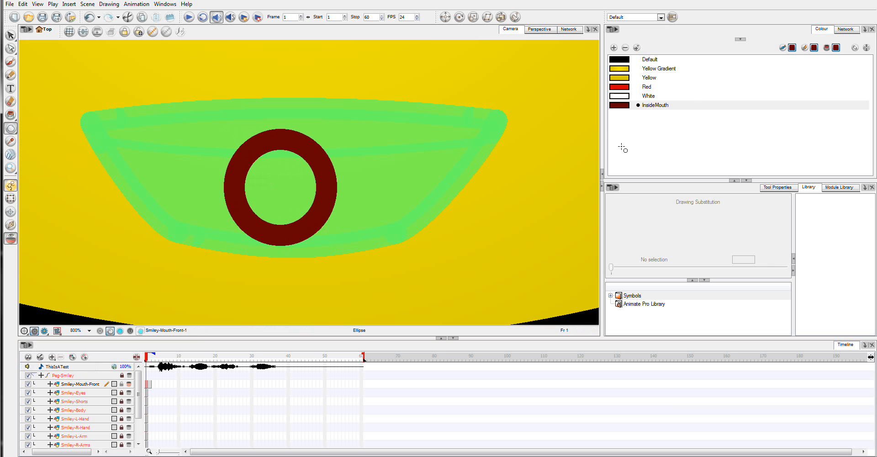
key("ctrl+z")
left_click(643, 61)
left_click_drag(231, 103, 359, 246)
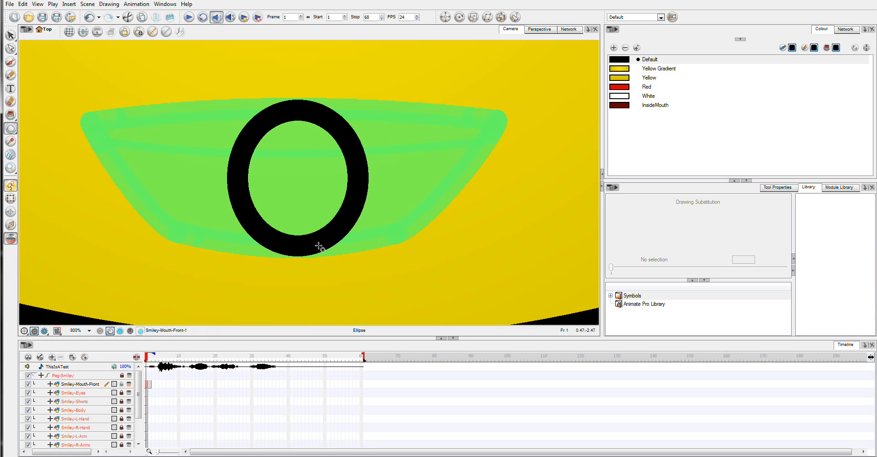
Select the oval and shift it slightly left within the mouth area
left_click(11, 35)
left_click(305, 117)
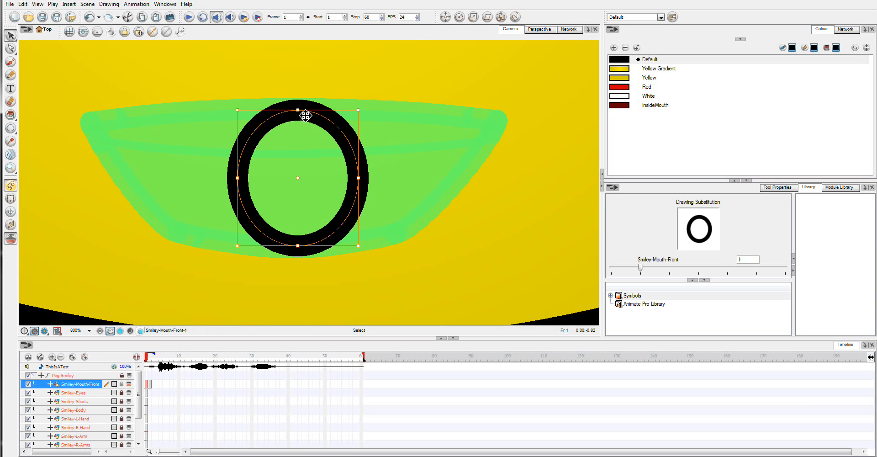
left_click_drag(326, 119, 310, 117)
left_click_drag(312, 117, 313, 116)
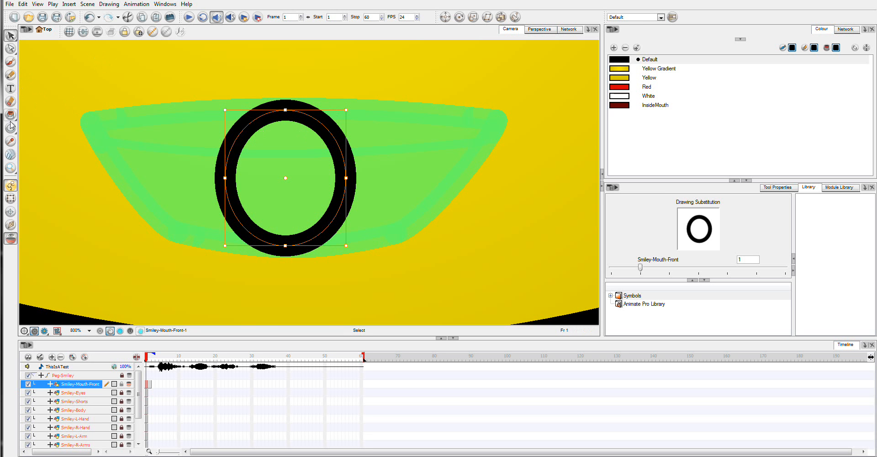
Draw a horizontal line across the upper part of the oval with the Line tool
left_click_drag(10, 128, 32, 127)
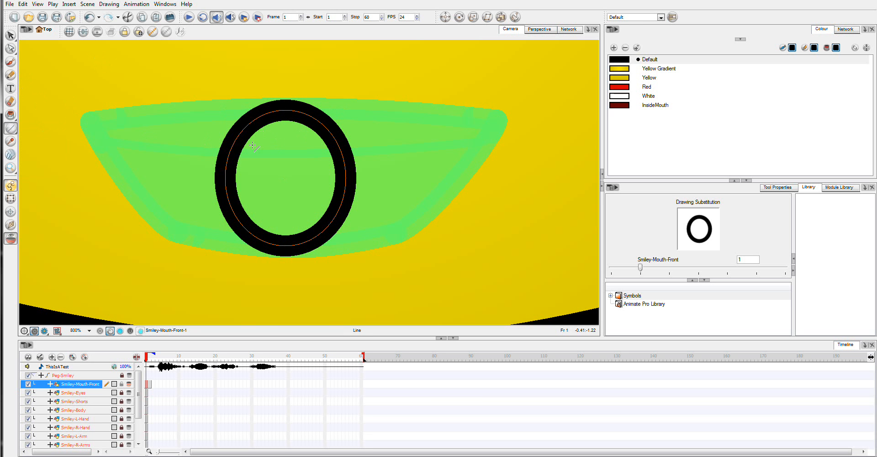
left_click_drag(238, 147, 303, 149)
key("ctrl+z")
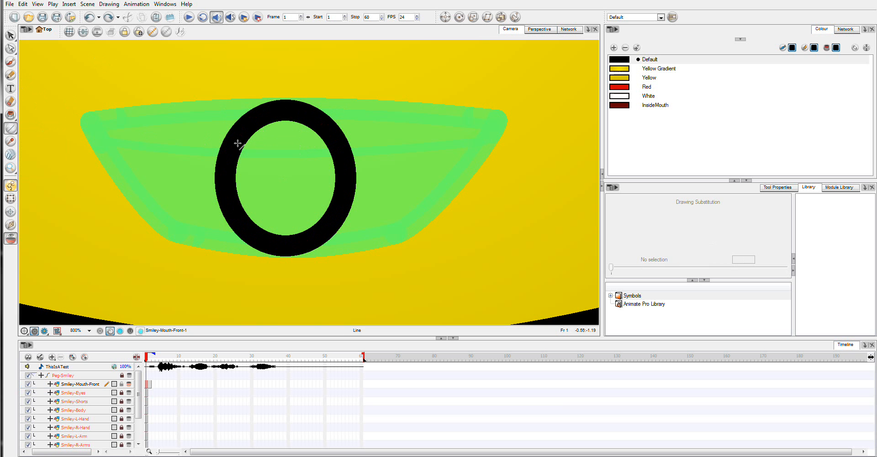
left_click_drag(239, 144, 328, 142)
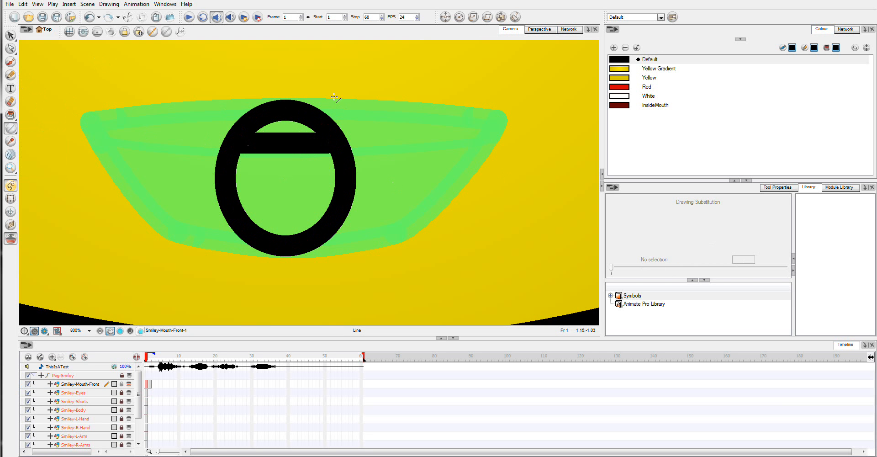
Select the horizontal line and convert it from pencil to brush
left_click(11, 36)
left_click(284, 143)
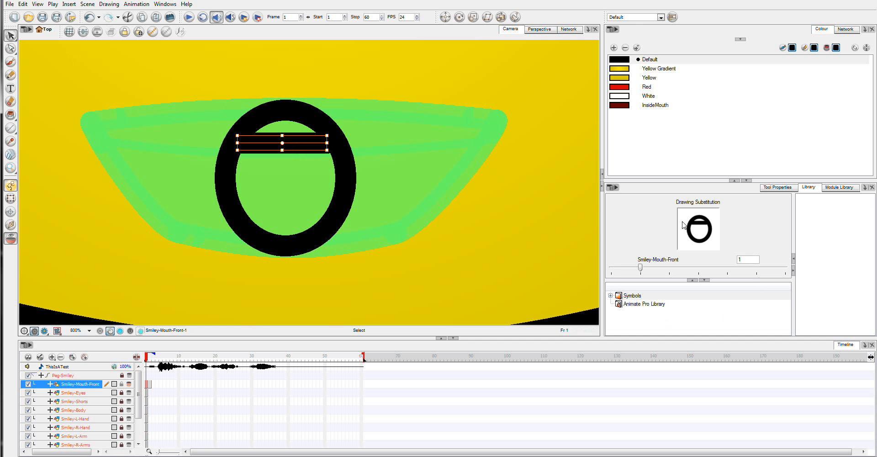
left_click(770, 189)
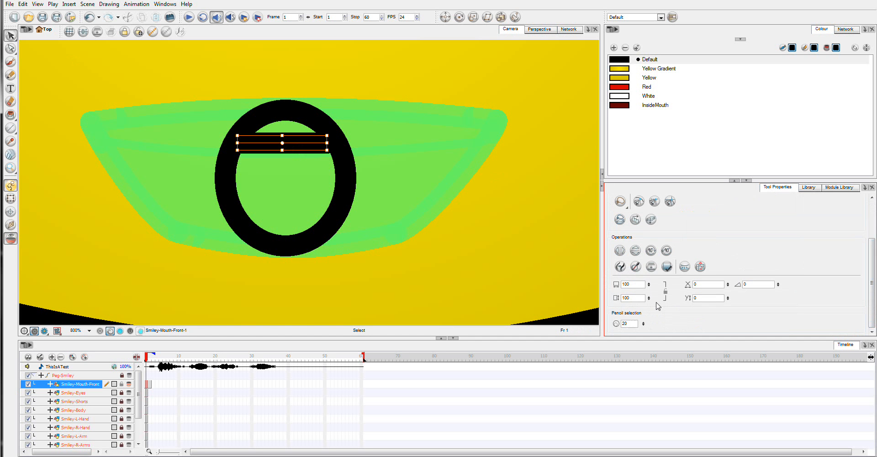
double_click(632, 324)
left_click(625, 266)
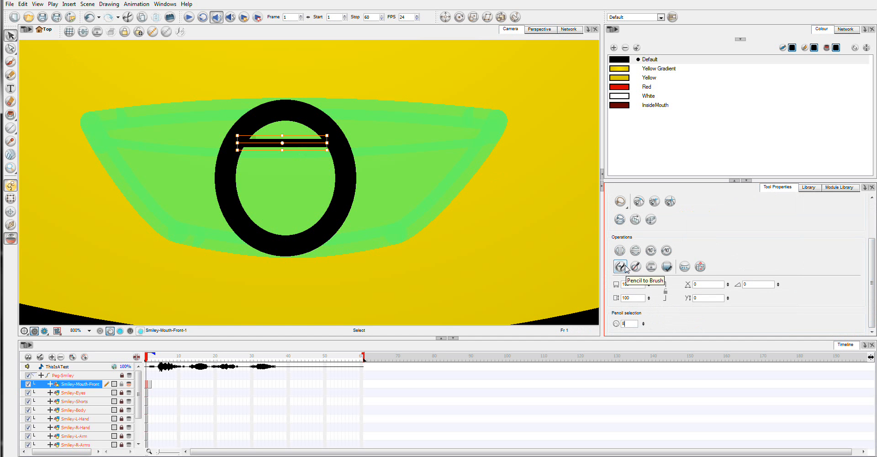
left_click(229, 112)
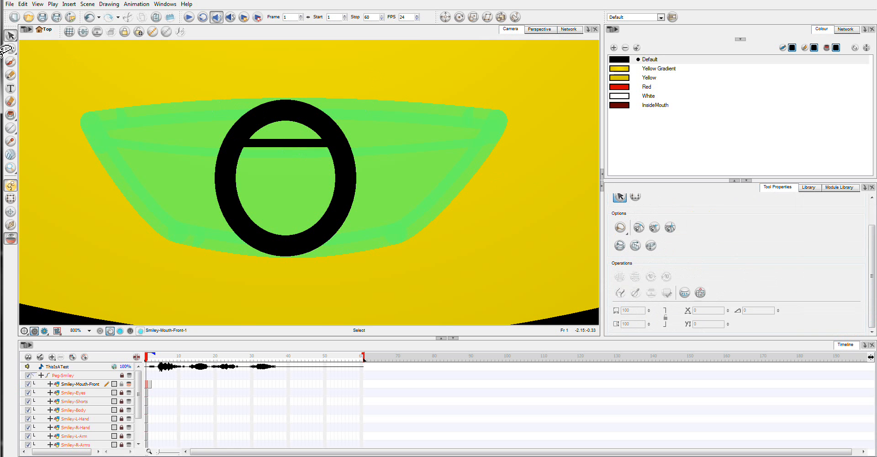
Bend the middle of the horizontal line upward with the Contour Editor
left_click(10, 49)
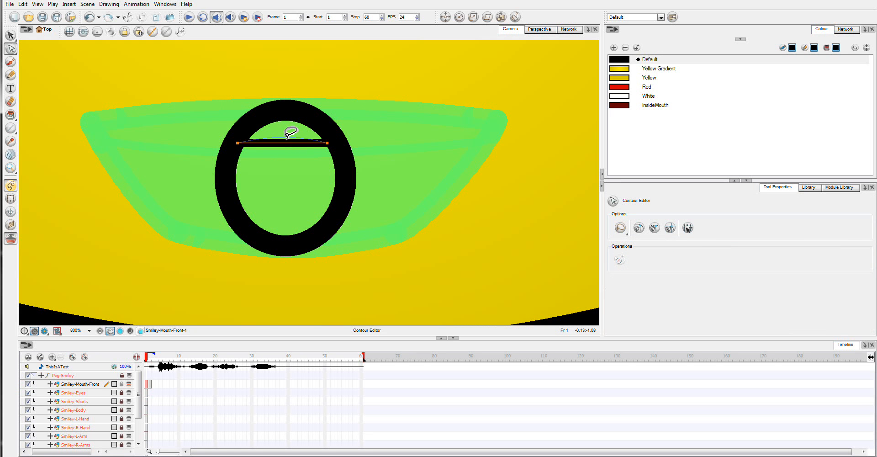
left_click_drag(286, 141, 284, 138)
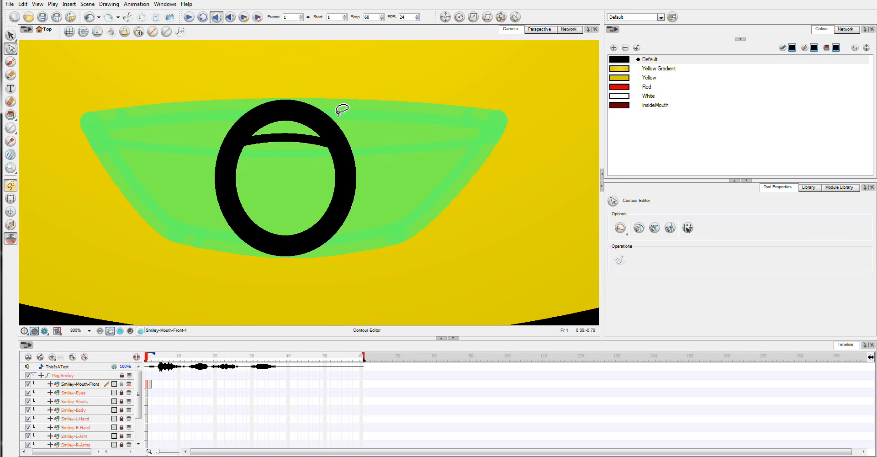
Paint the upper teeth White and the mouth interior InsideMouth
left_click(629, 99)
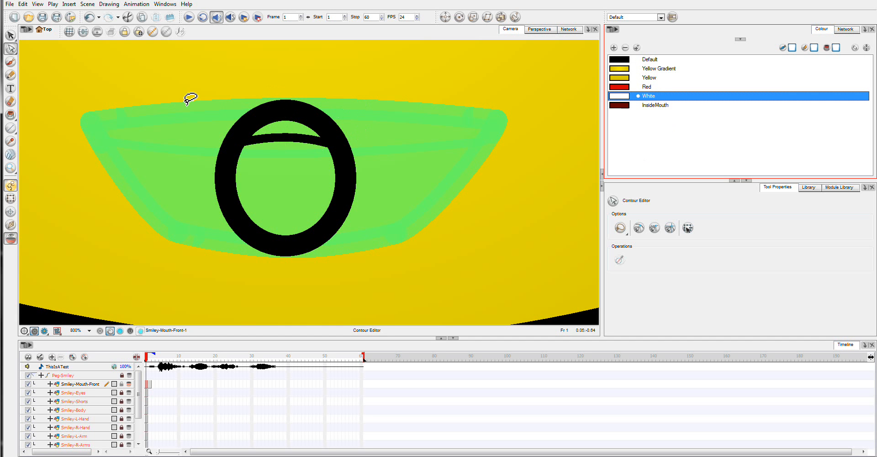
left_click(11, 114)
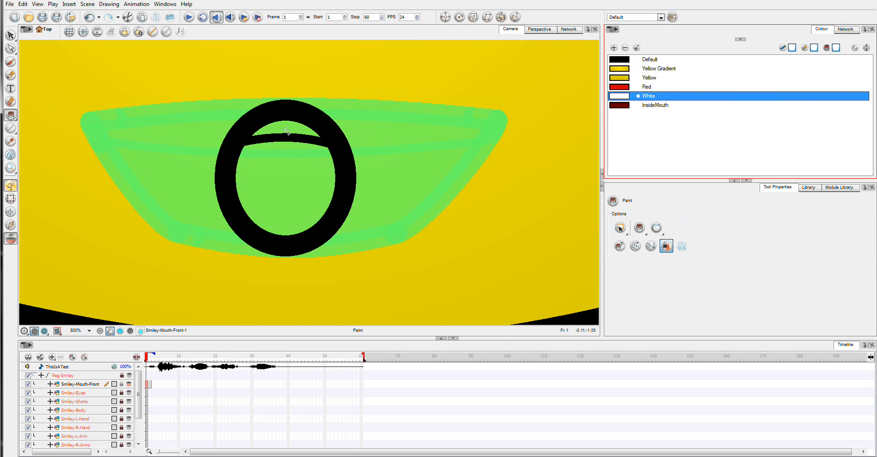
left_click(287, 131)
left_click(617, 106)
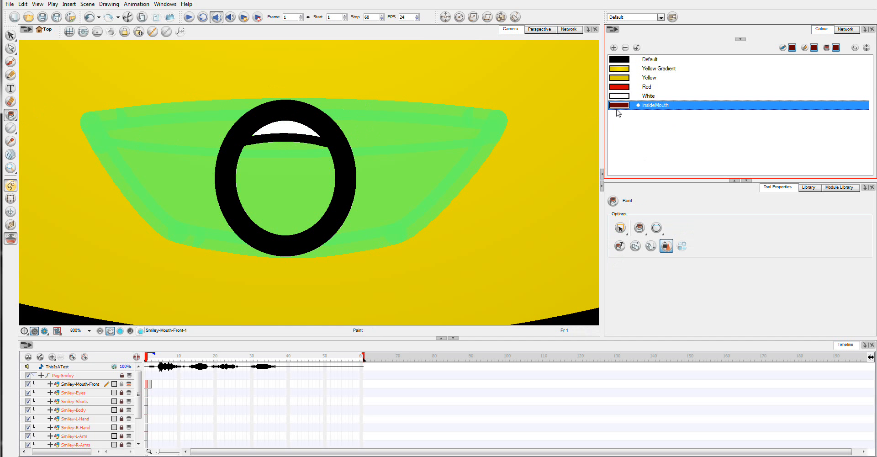
left_click(274, 170)
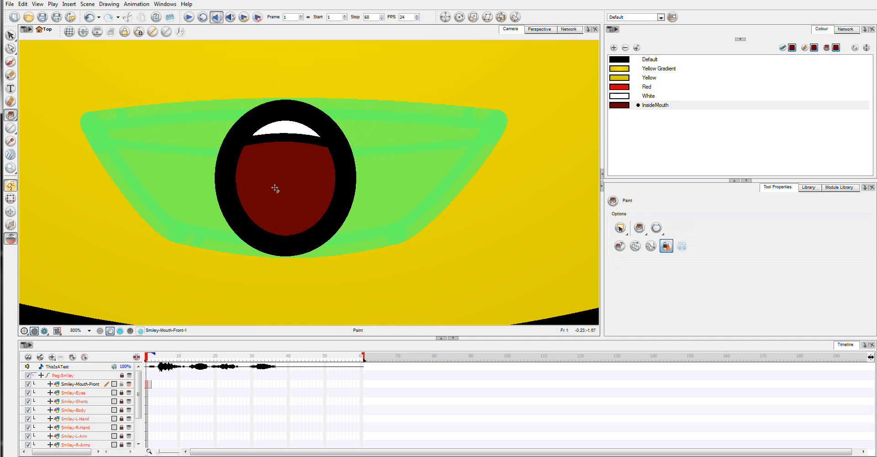
Open the sound element's editor to review the lip-sync mouth chart, then close it
double_click(82, 367)
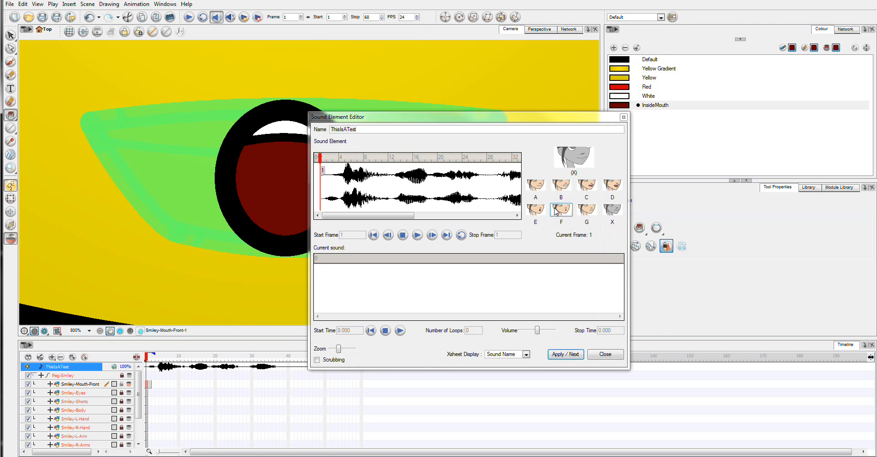
left_click(605, 355)
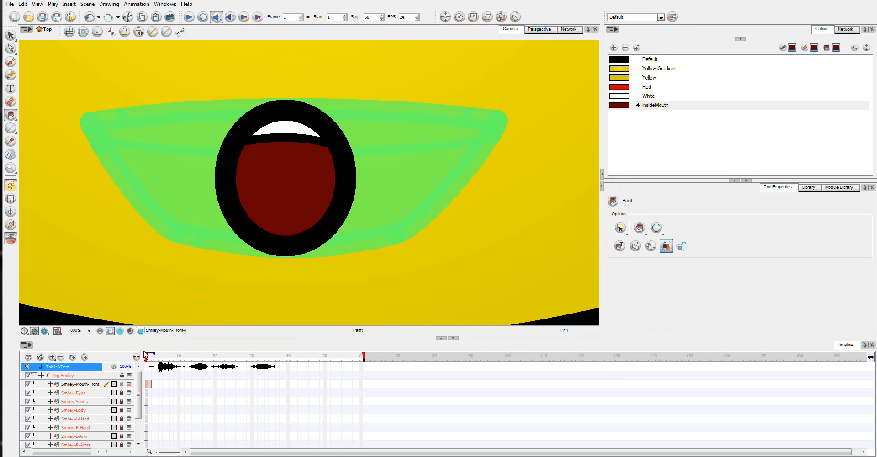
Rename the new open-mouth drawing as E
double_click(147, 384)
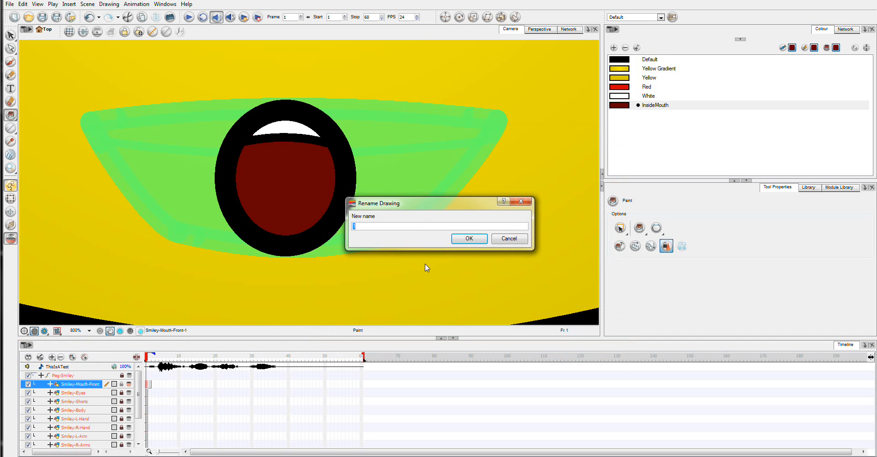
type("E")
left_click(465, 243)
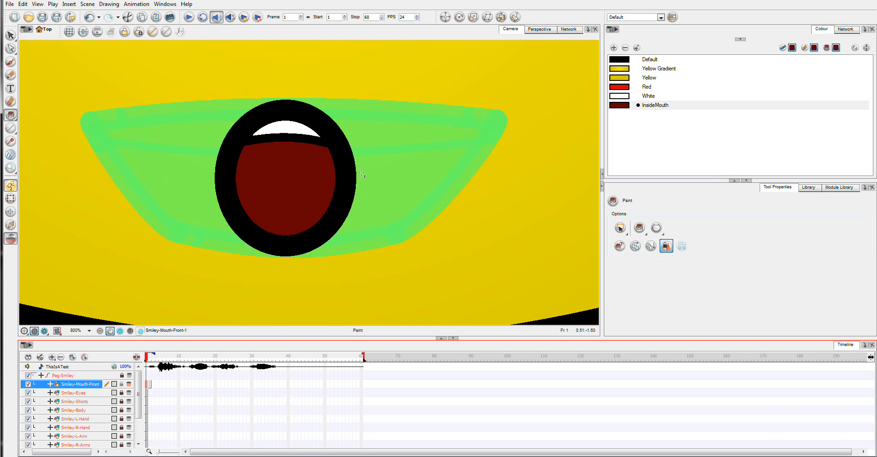
left_click(796, 456)
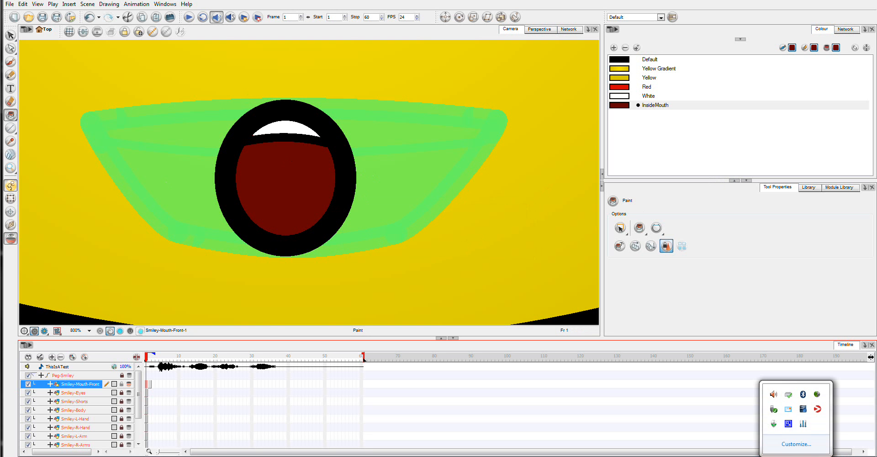